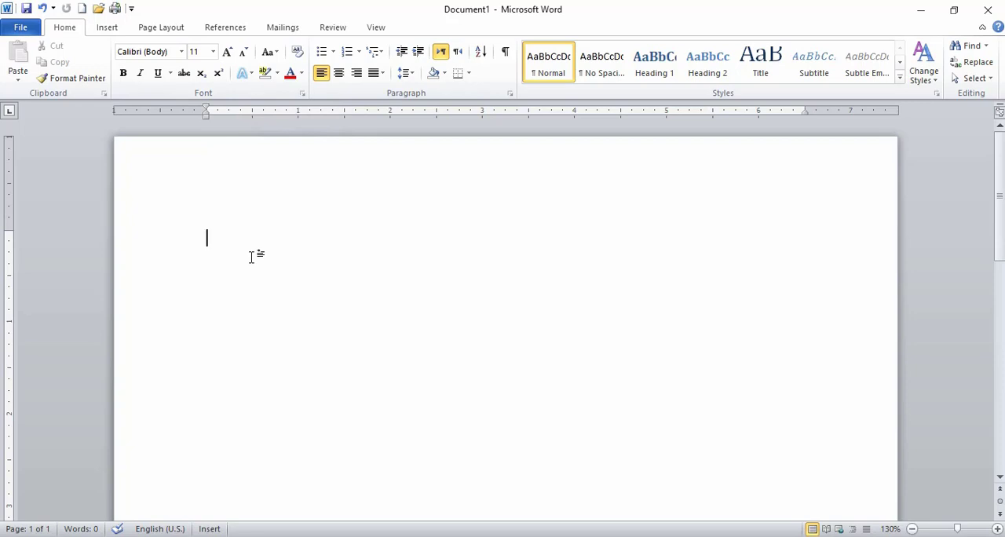
Enter the heading "Learning MS Word 2010" on the first line of the blank document.
type("learin")
key("BackSpace")
key("BackSpace")
type("ning MS ")
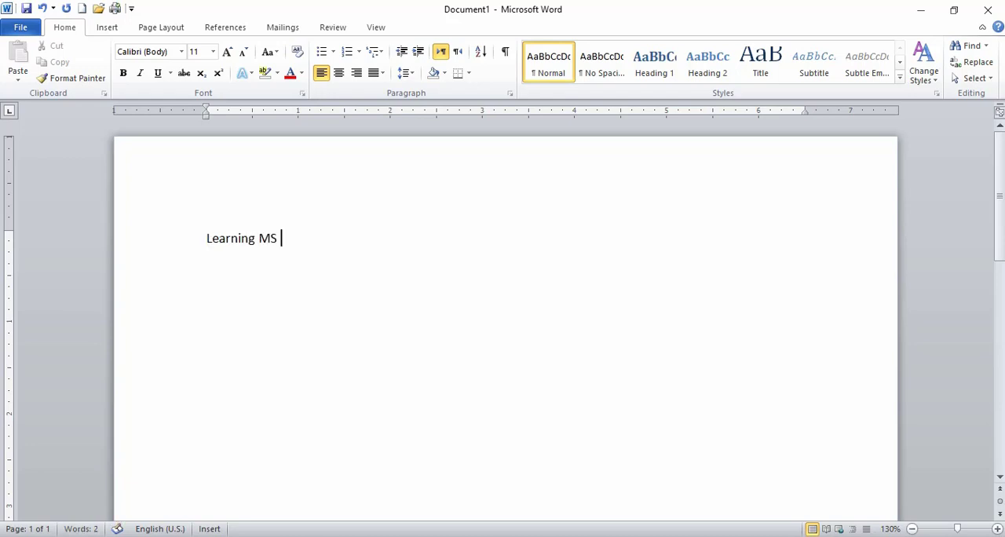
type("Word 2010")
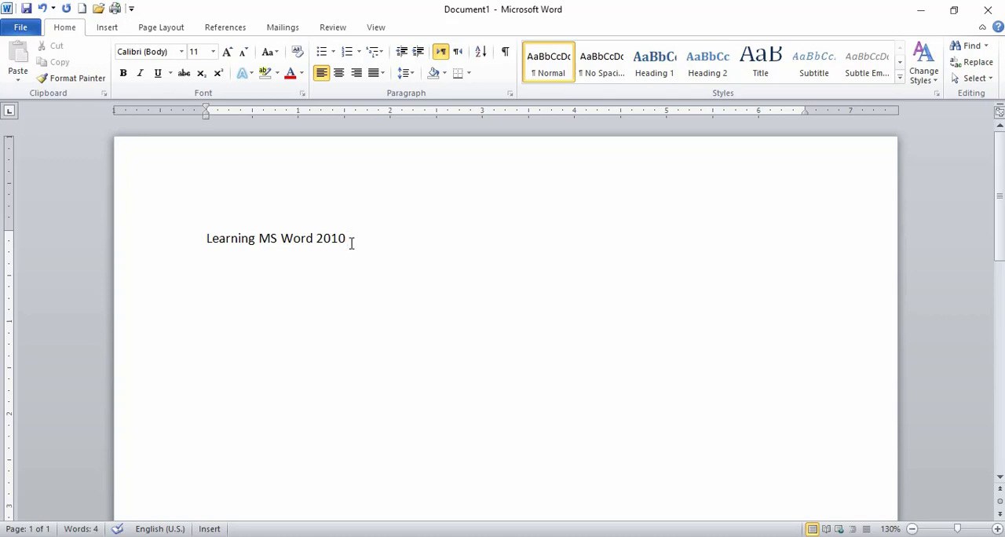
Try font size 16 on the heading "Learning MS Word 2010" and return it to size 11.
left_click_drag(351, 242, 205, 240)
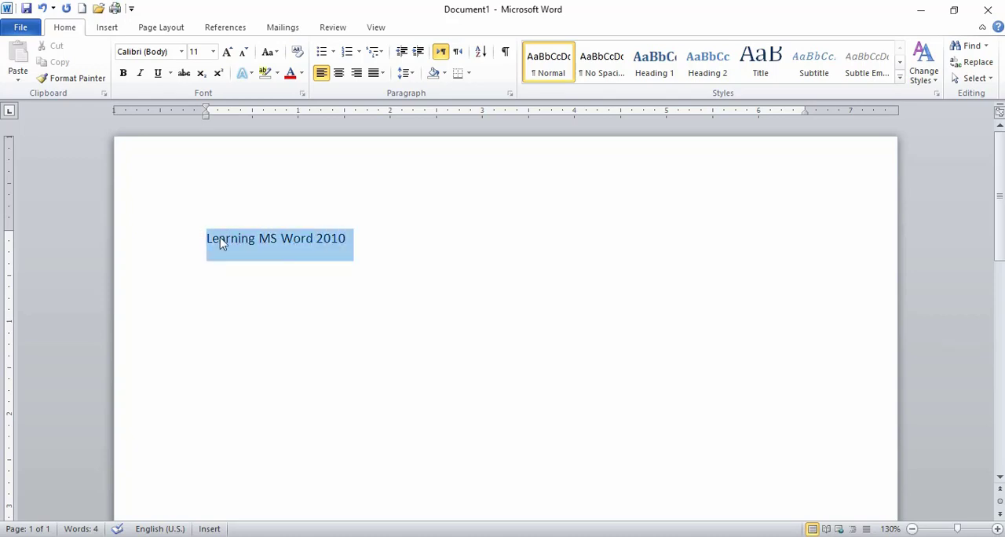
left_click(213, 51)
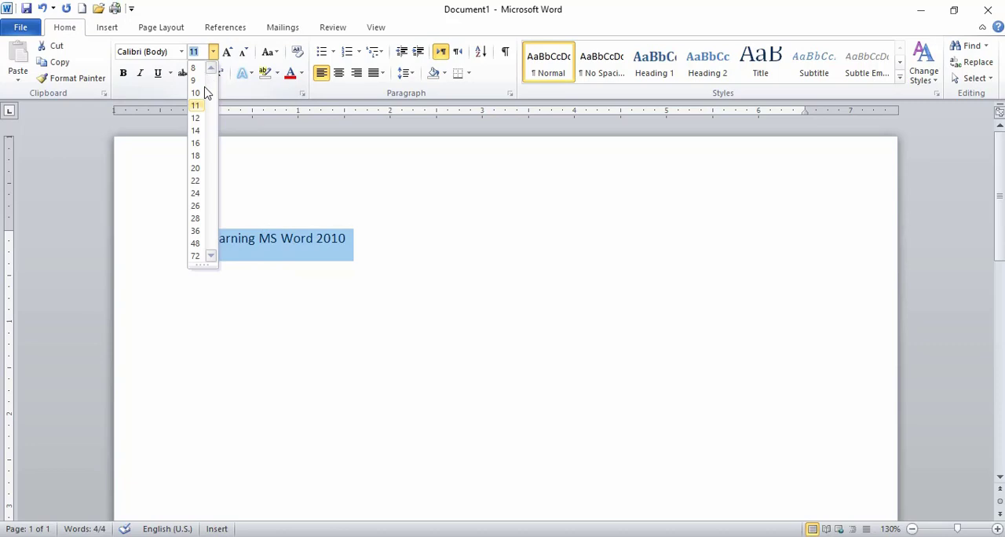
left_click(198, 143)
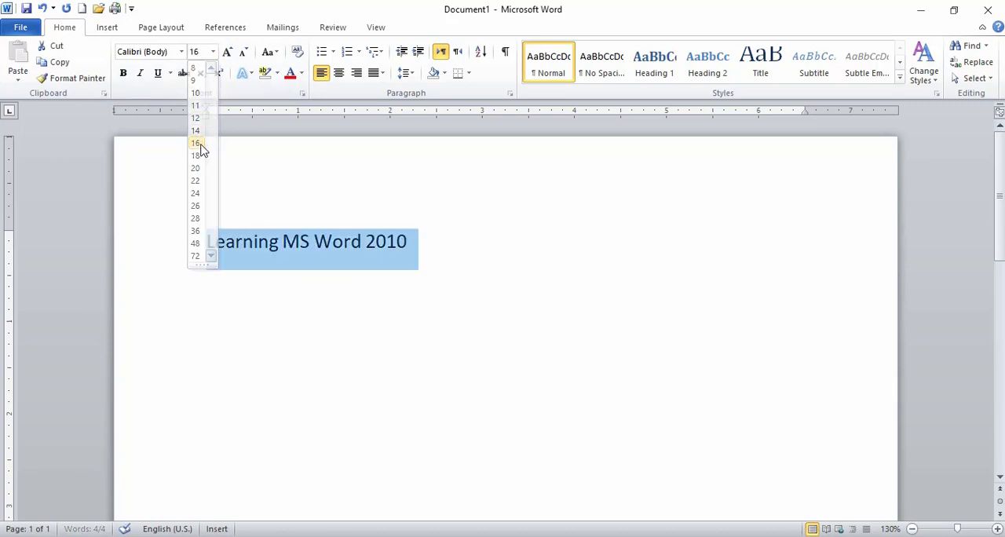
left_click(213, 51)
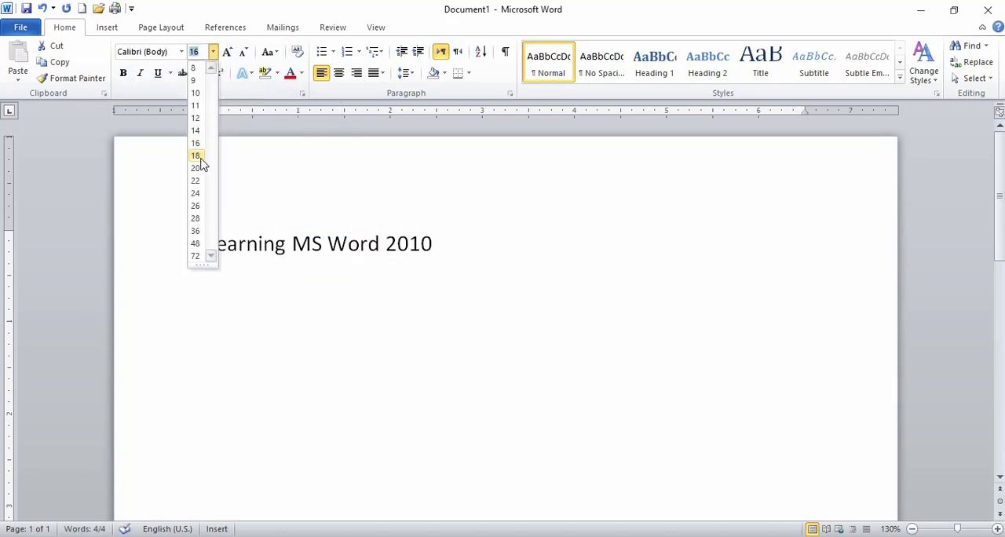
left_click(197, 108)
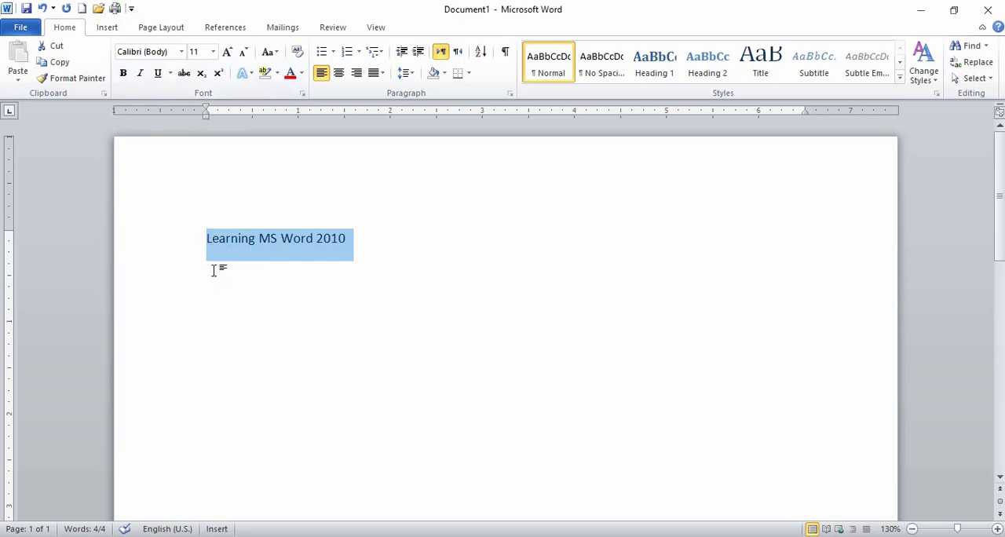
Make the selected heading "Learning MS Word 2010" bold.
left_click(124, 76)
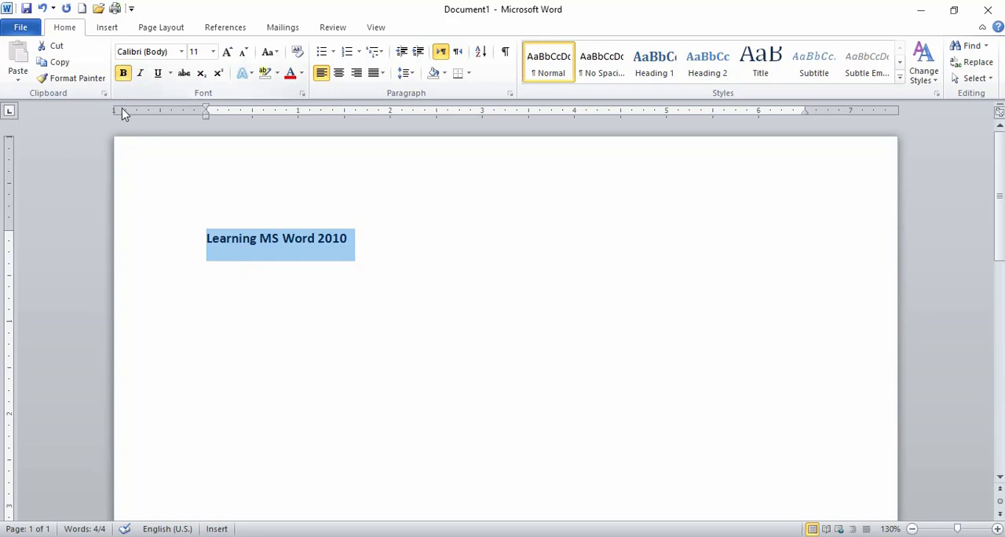
left_click(123, 79)
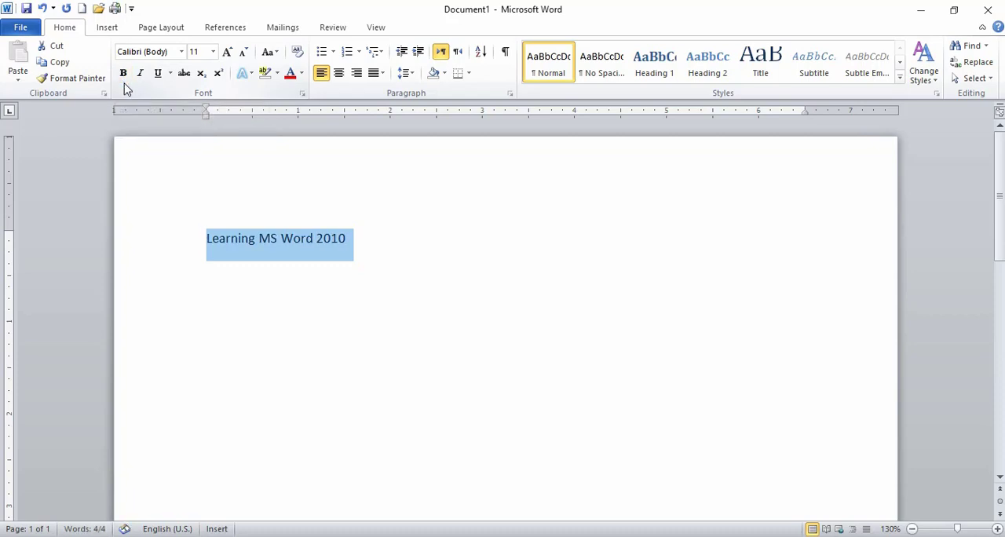
left_click(124, 79)
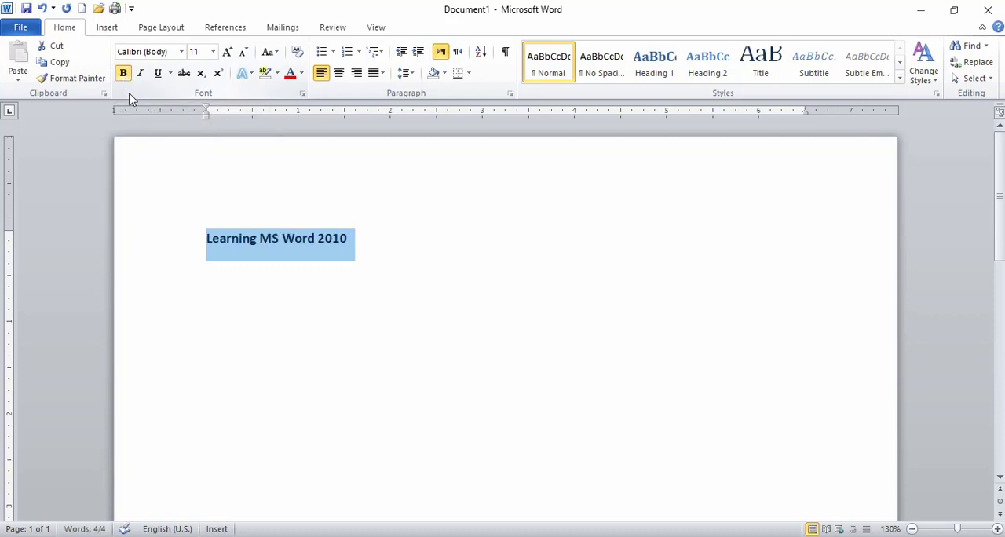
Below the heading, add a non-bold line reading "Note: all the student are said to be in time for the exam.".
left_click(345, 240)
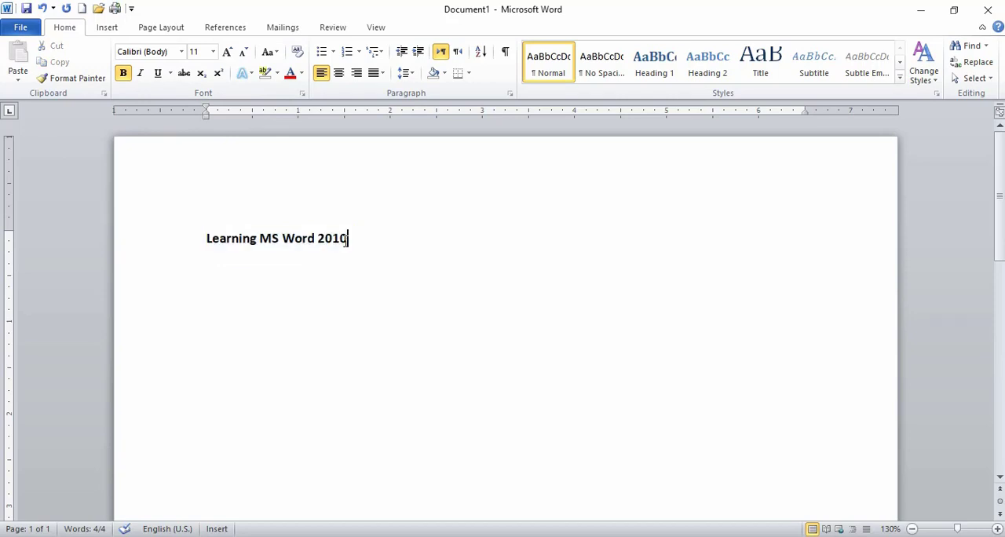
left_click(125, 75)
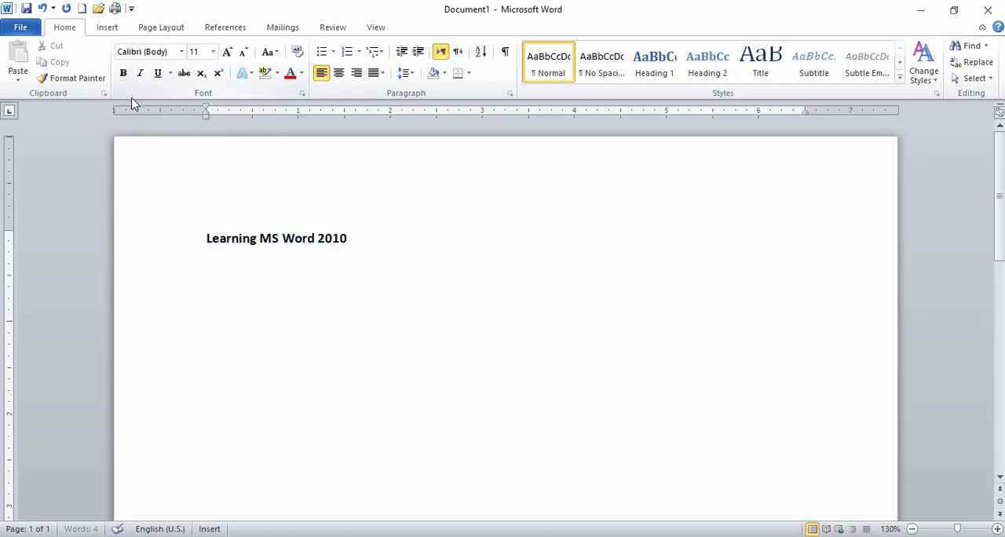
key("Return")
type("note: all")
type(" the student")
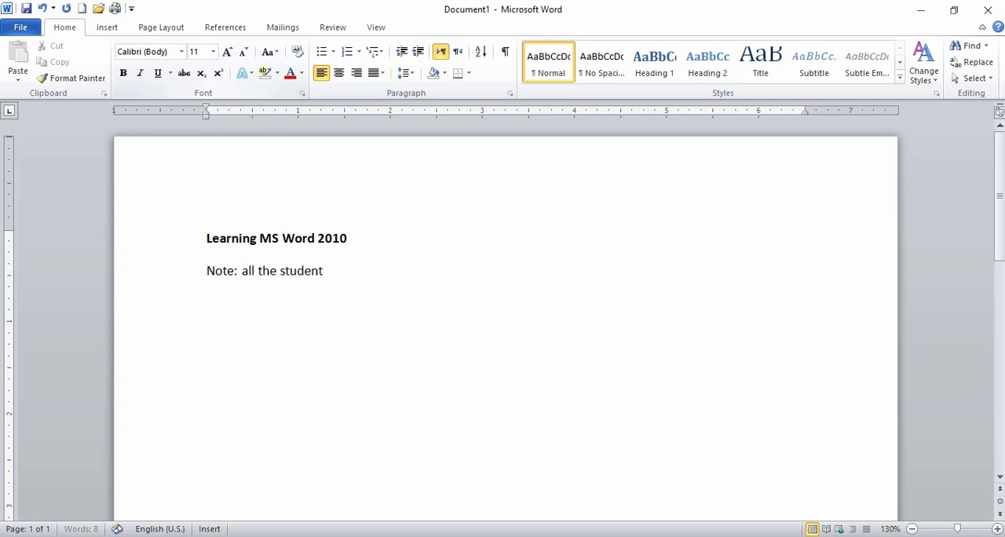
type(" are said to be in time ")
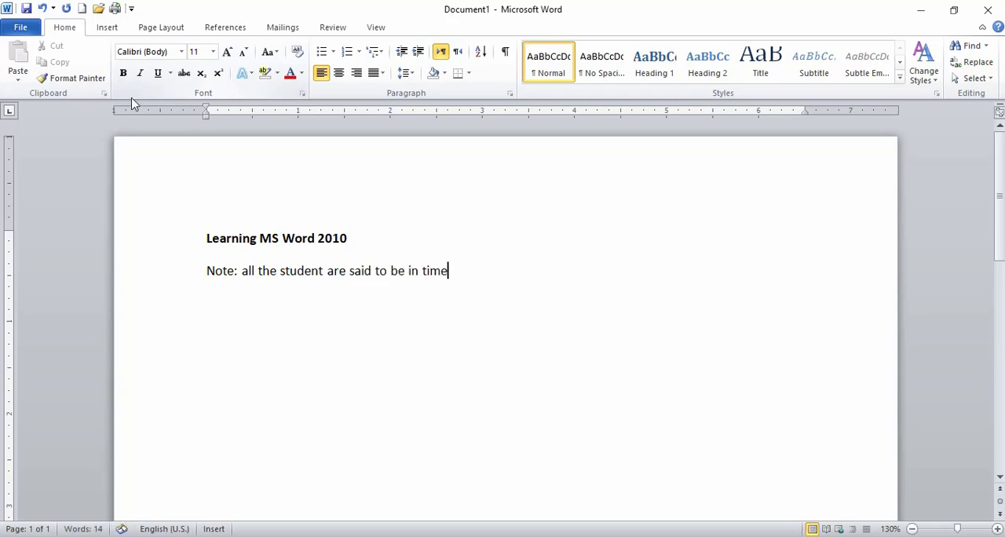
type("for the e")
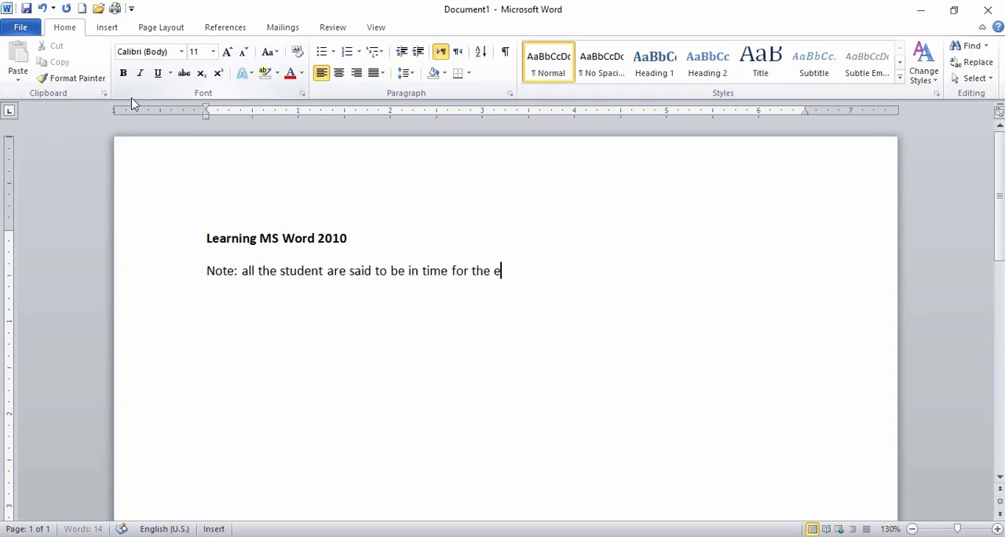
type("xam.")
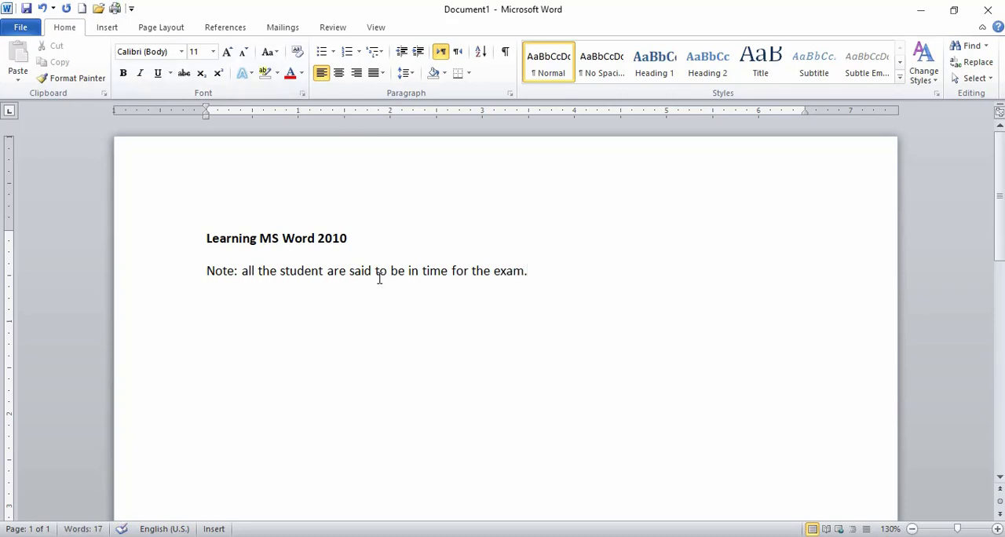
Make only the word "Note:" at the start of the second line bold.
left_click_drag(240, 275, 207, 277)
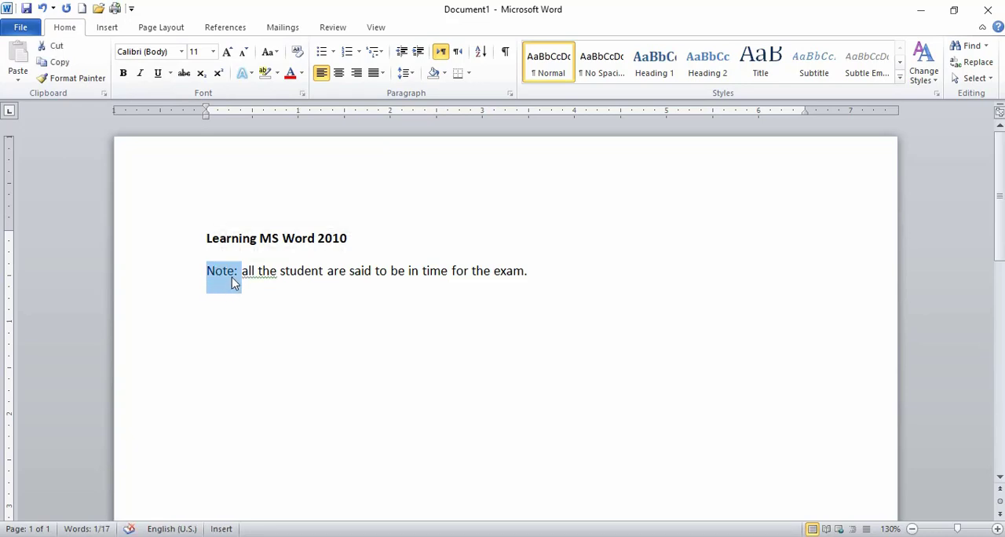
left_click(242, 271)
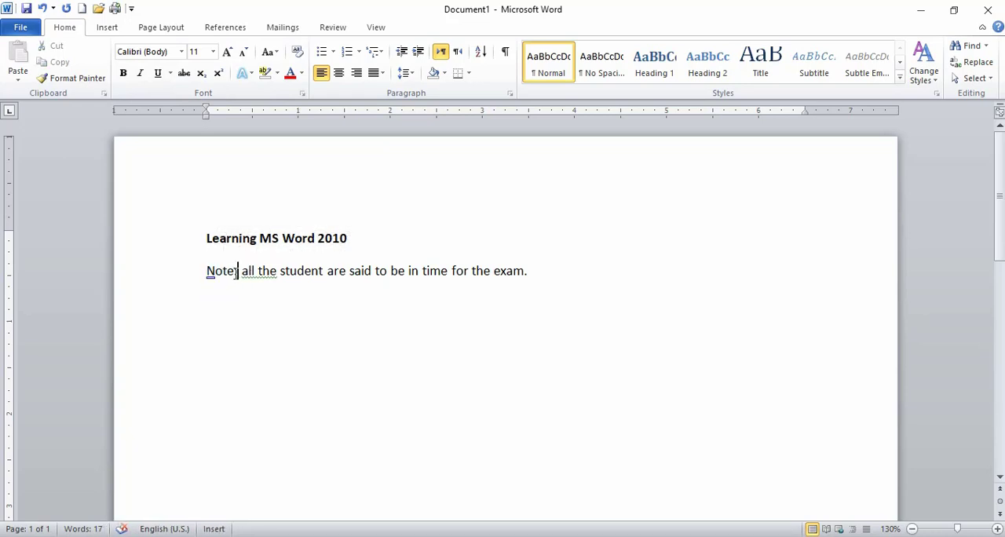
left_click(208, 275, "shift")
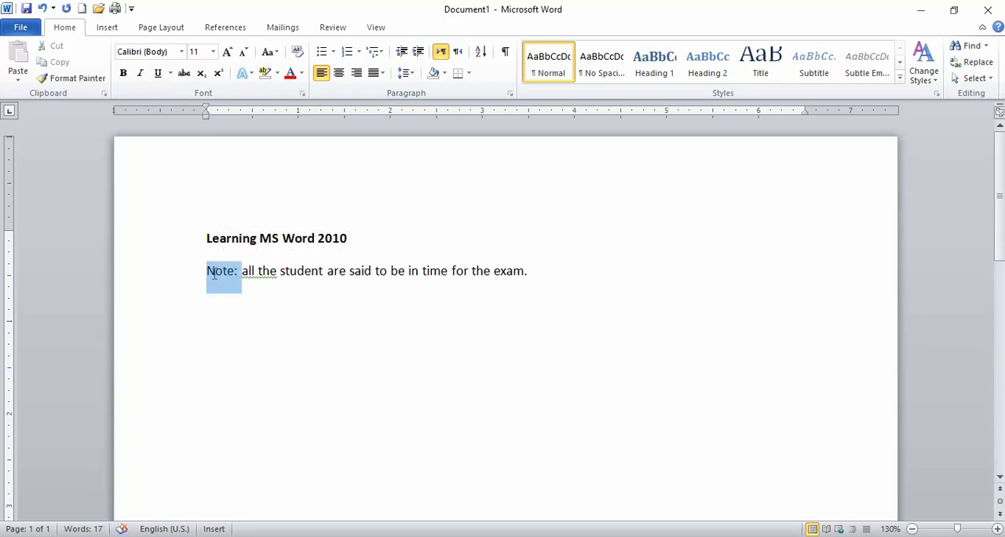
left_click(123, 73)
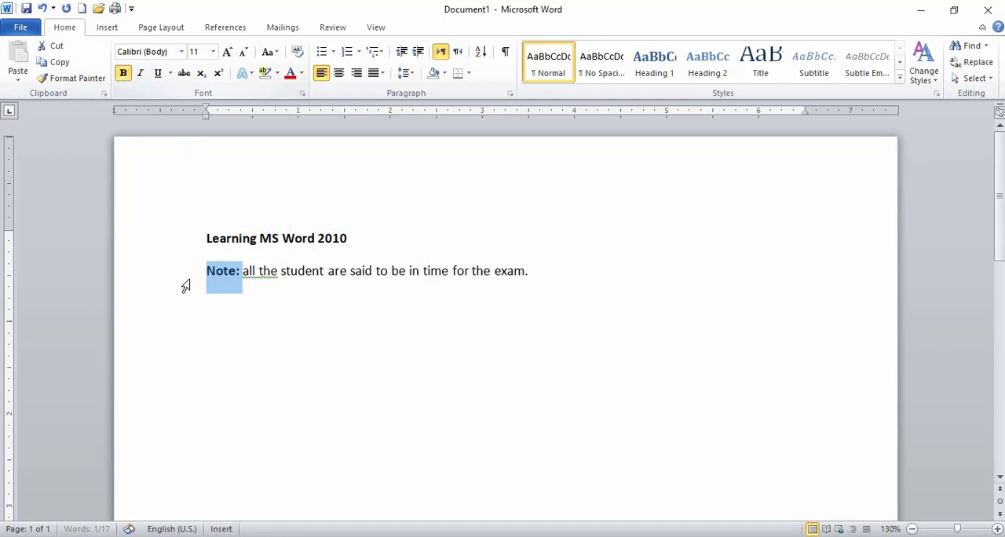
left_click(240, 289)
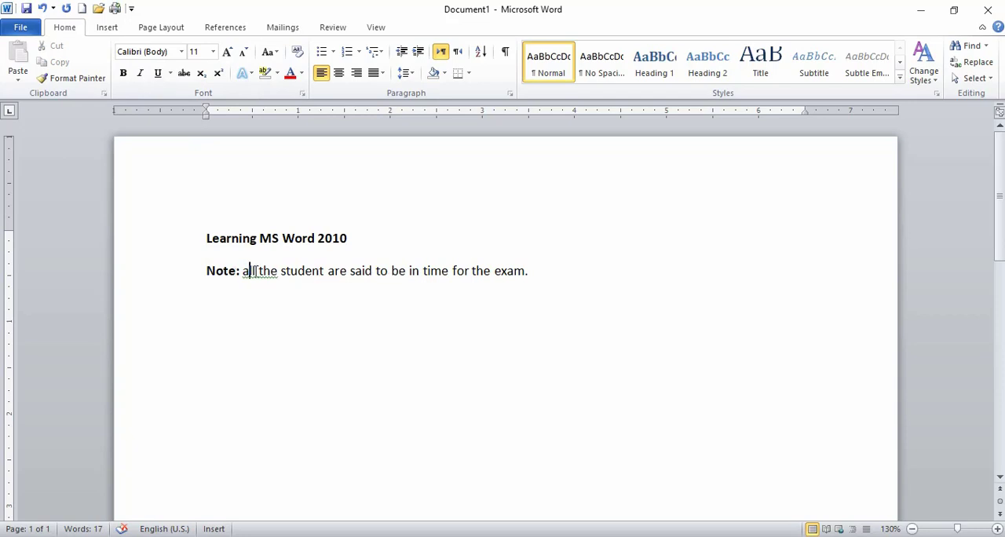
left_click_drag(243, 271, 518, 276)
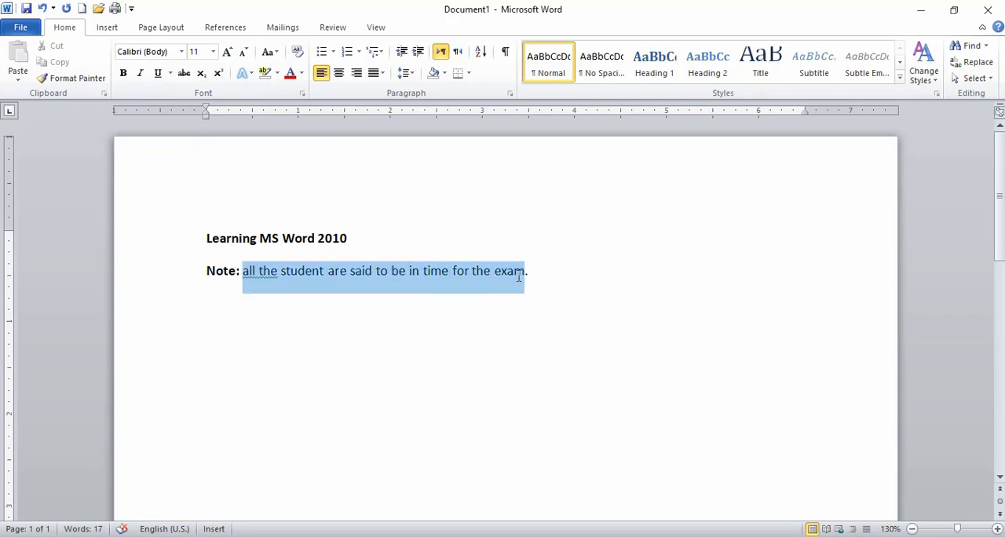
left_click(244, 275)
left_click(242, 277)
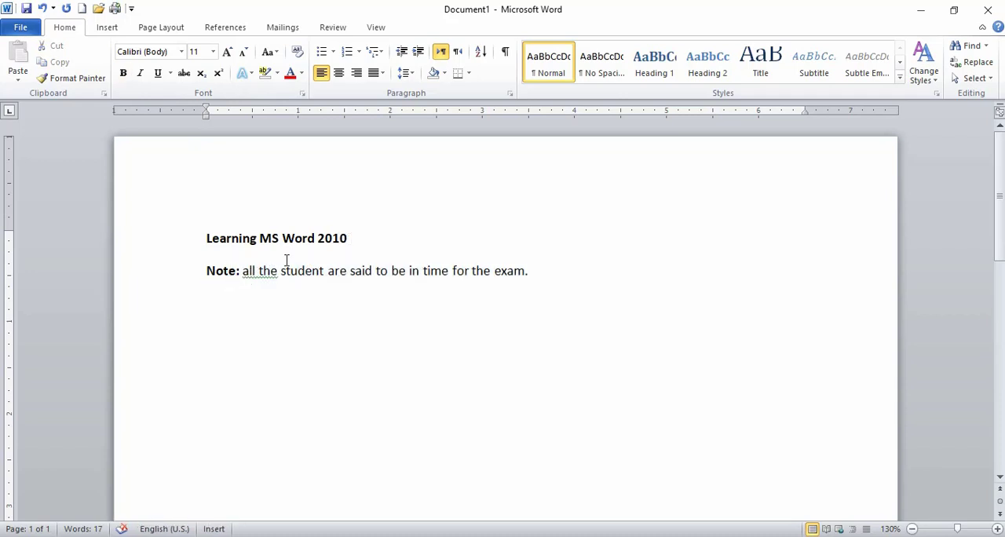
Remove bold from "Note:" and reapply it, twice in a row.
left_click_drag(241, 274, 205, 276)
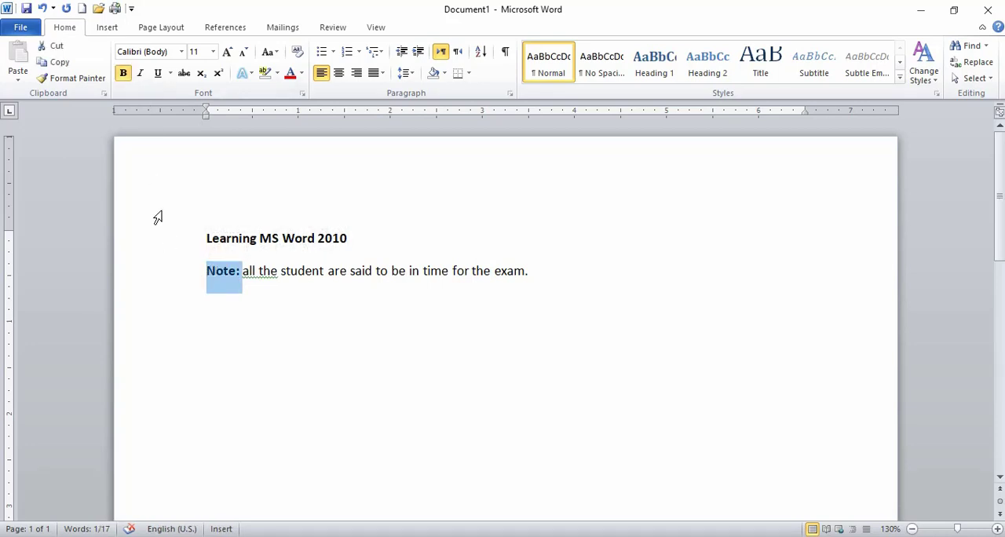
left_click(122, 73)
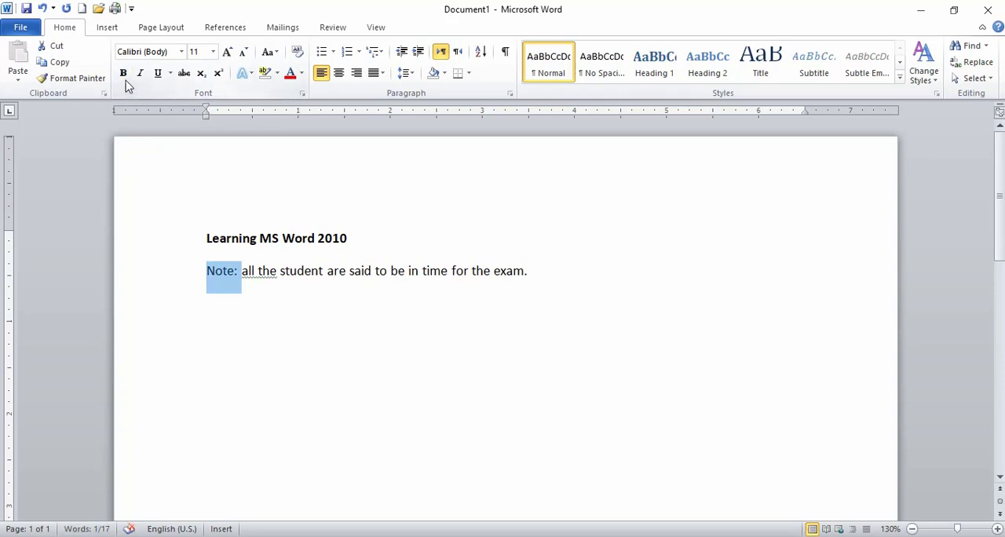
left_click(122, 73)
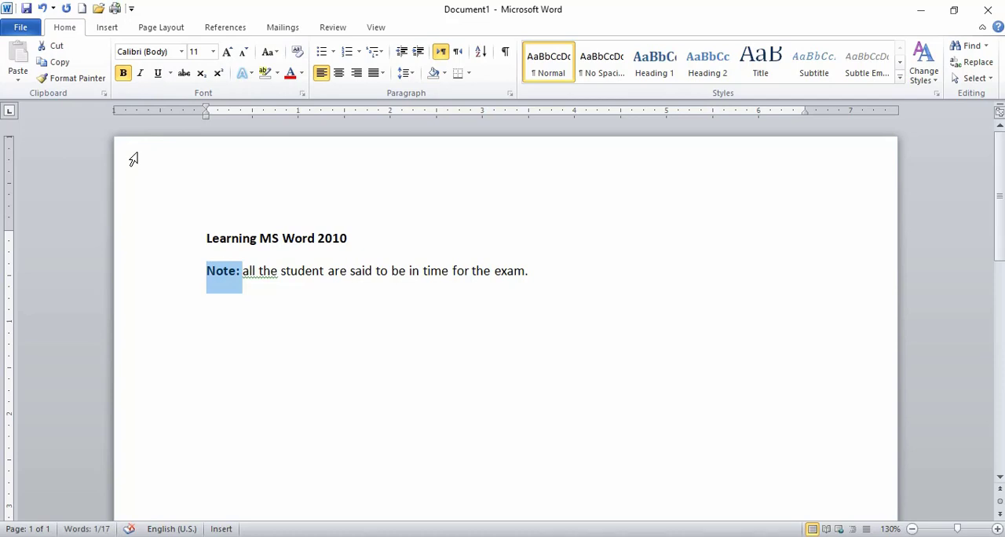
key("ctrl+b")
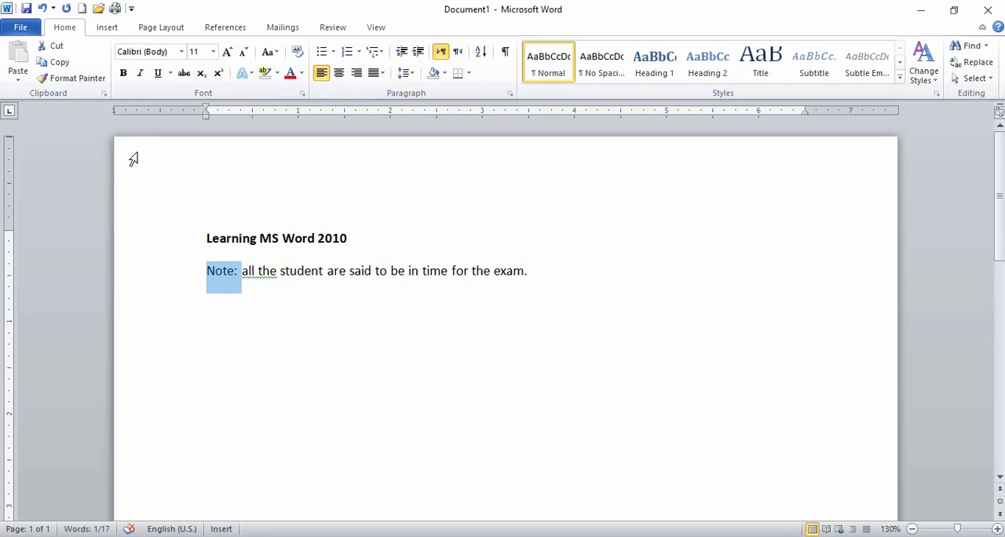
key("ctrl+b")
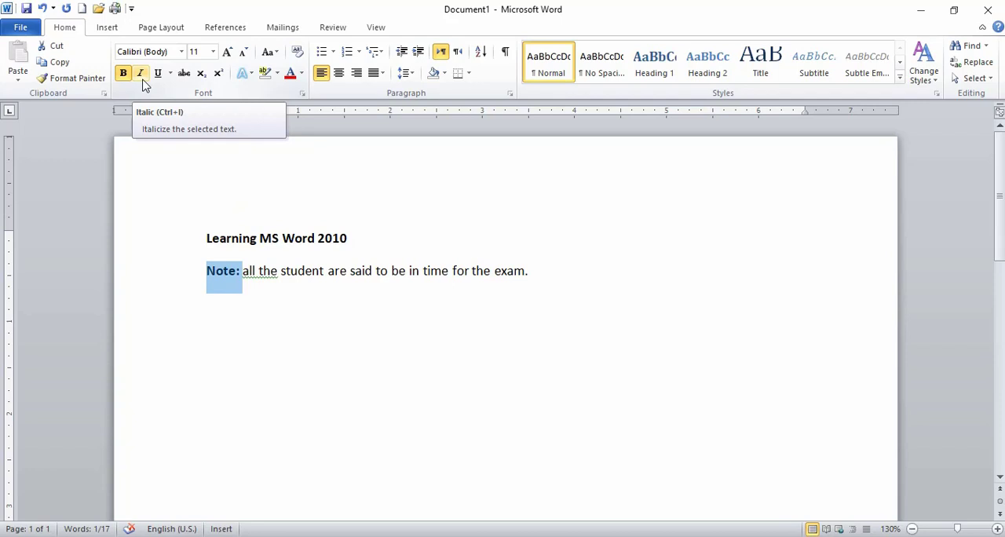
Italicize the sentence "all the student are said to be in time for the exam." following "Note:".
left_click(300, 271)
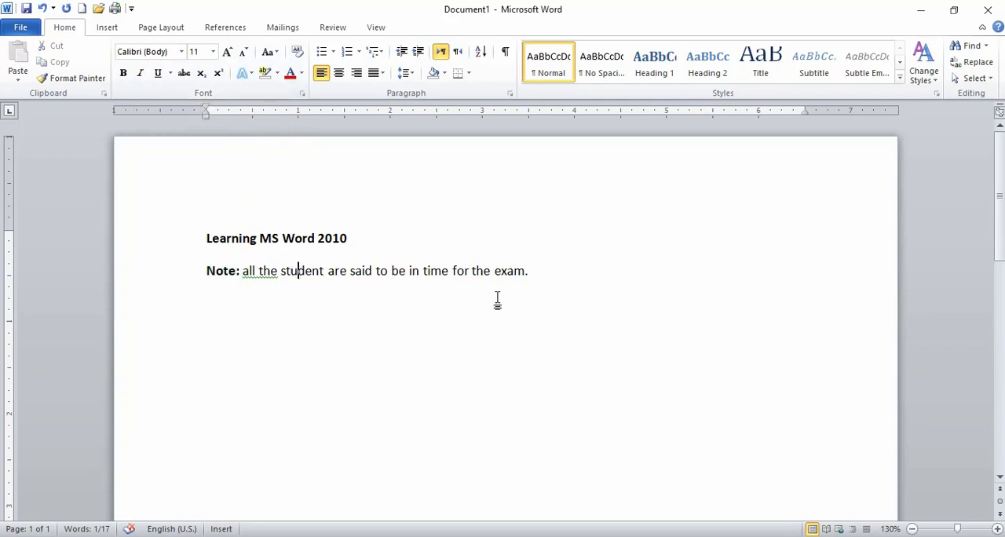
left_click_drag(530, 273, 259, 290)
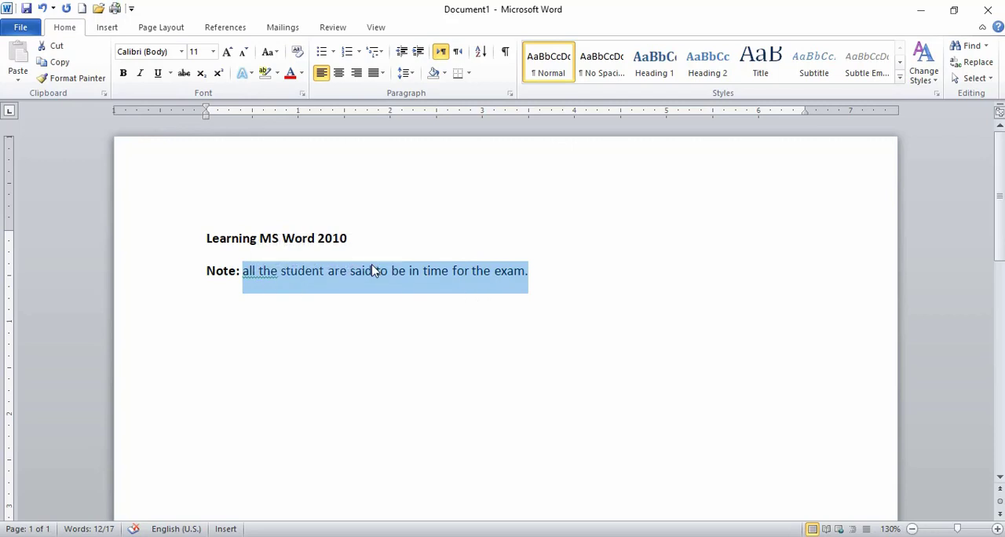
left_click(137, 82)
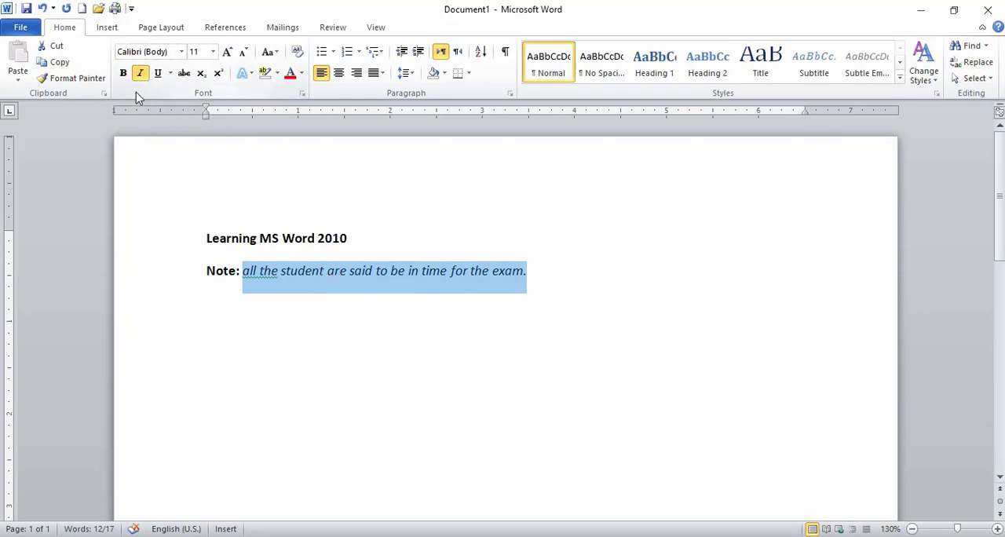
left_click(274, 289)
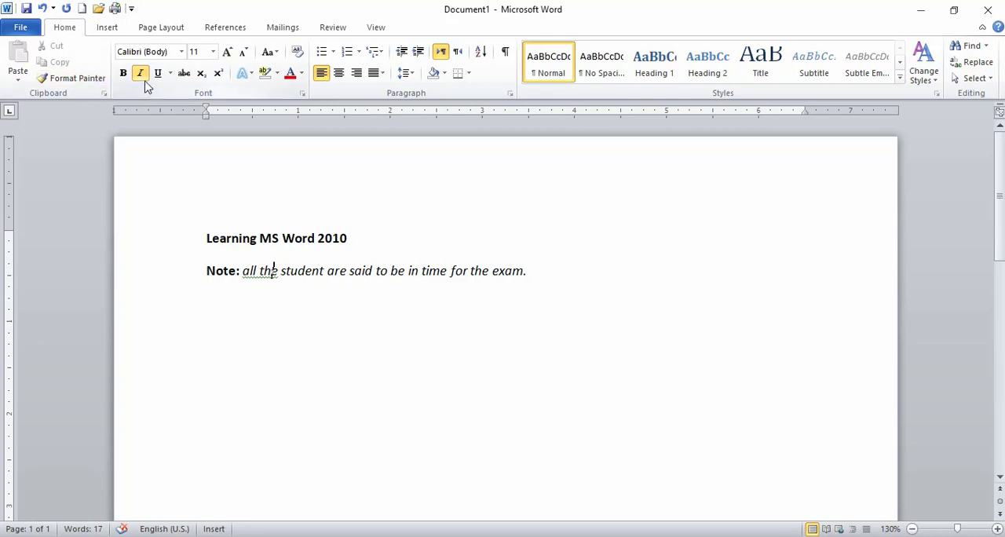
Remove the italic formatting from the sentence following "Note:" and reapply it.
left_click(514, 270)
left_click_drag(533, 273, 243, 272)
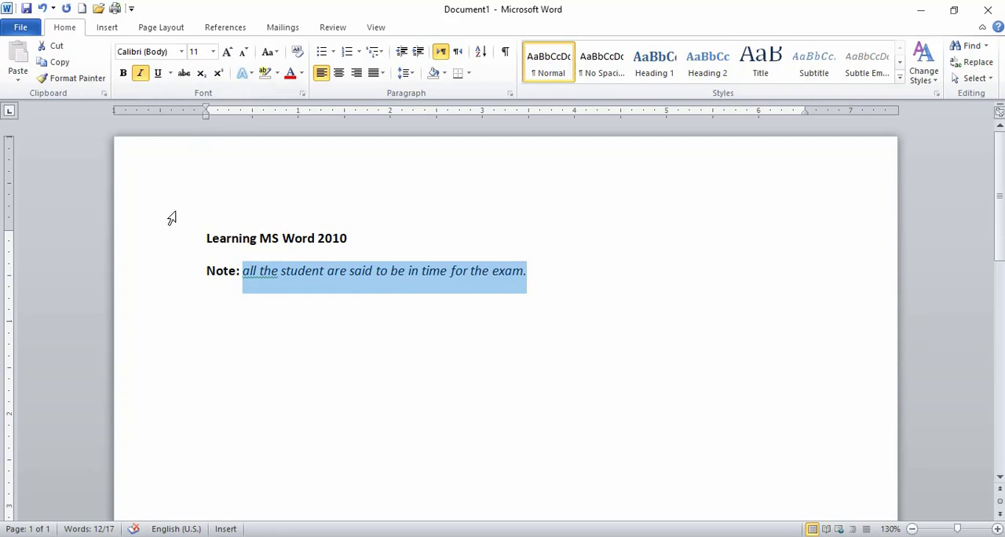
key("ctrl+i")
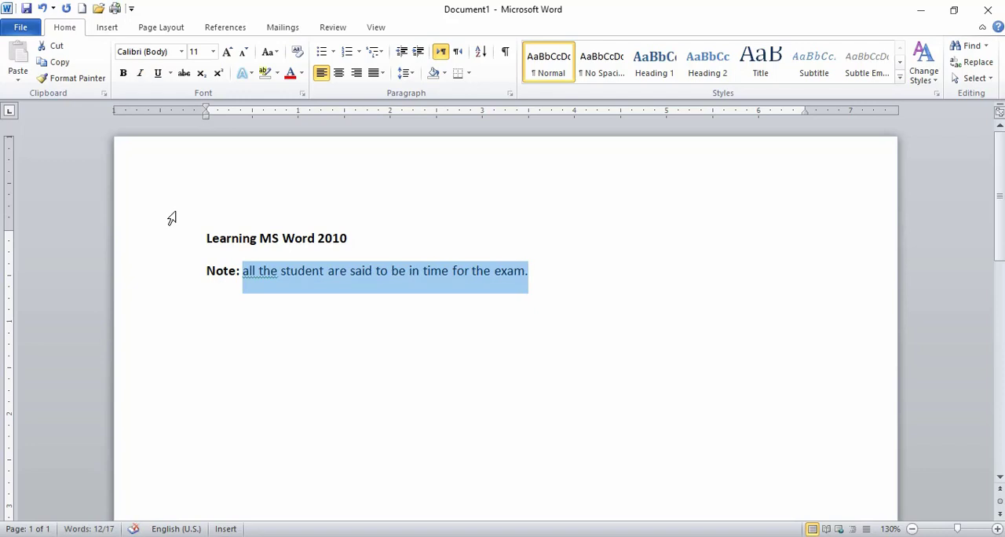
key("ctrl+i")
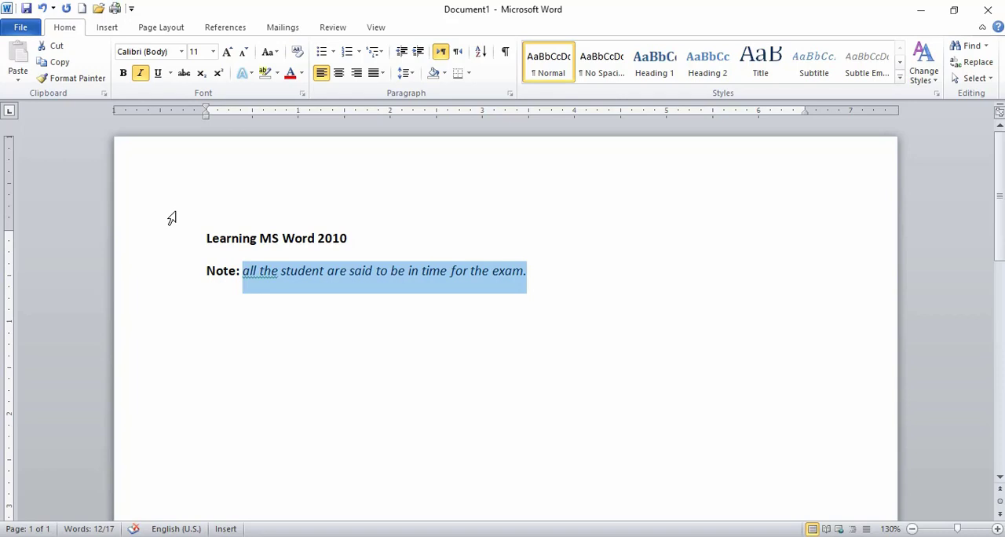
Toggle italic off and back on once more for the whole sentence after "Note:".
key("ctrl+i")
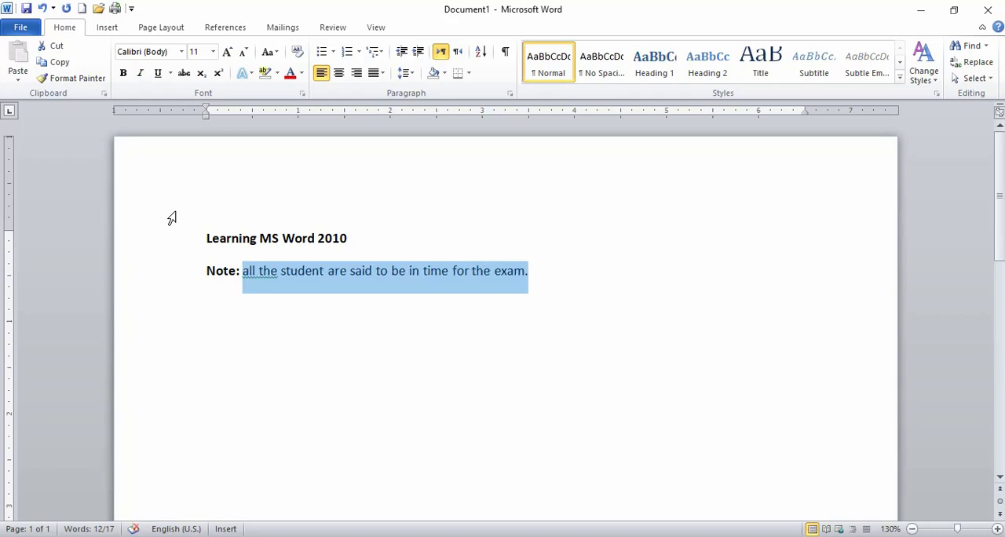
key("ctrl+i")
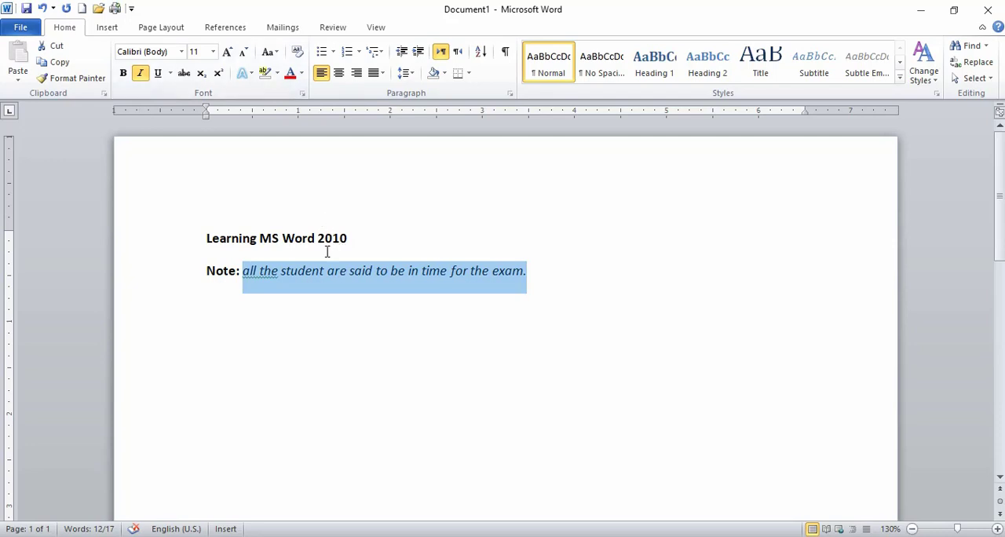
left_click(314, 271)
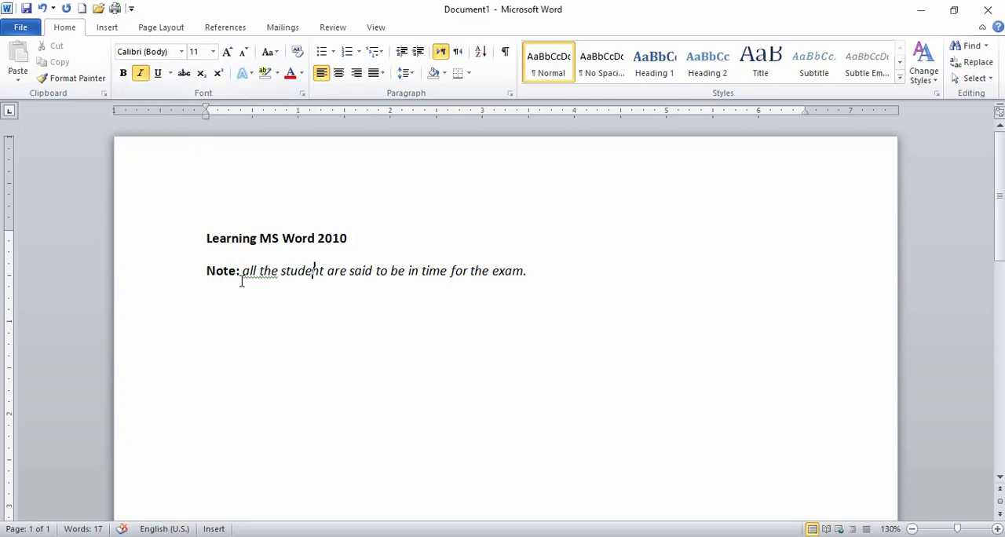
Underline "Note:" with a single line and remove the underline, repeating this a second time.
left_click_drag(240, 274, 225, 298)
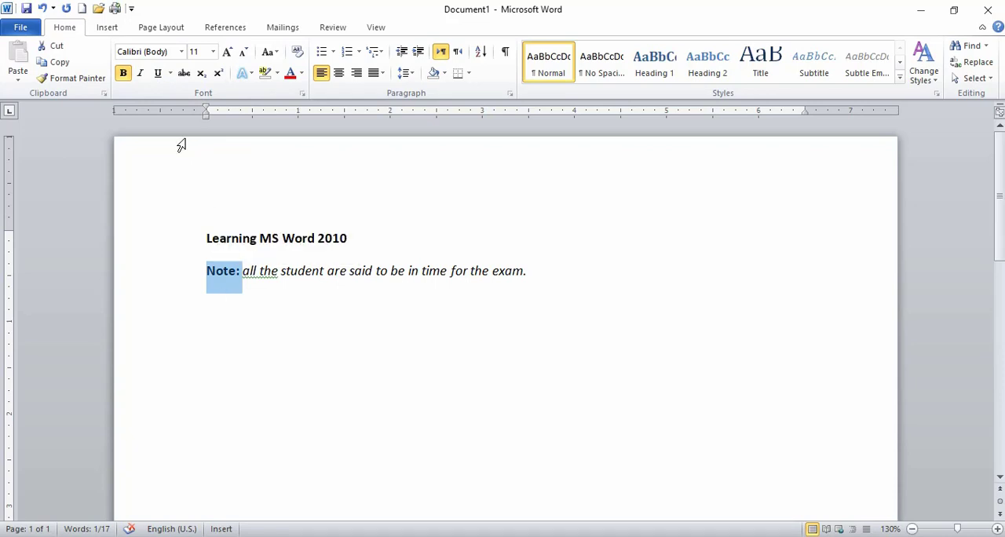
left_click(159, 77)
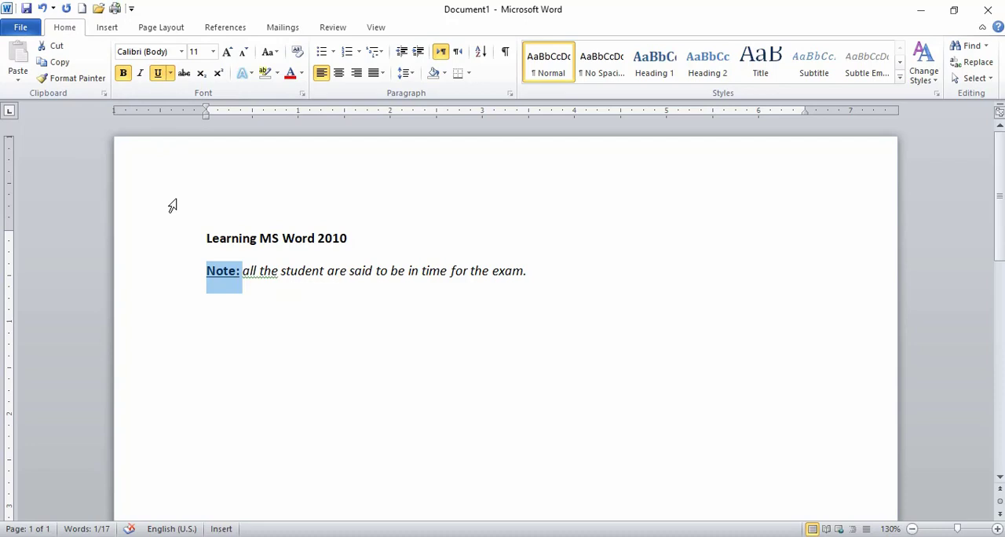
key("ctrl+u")
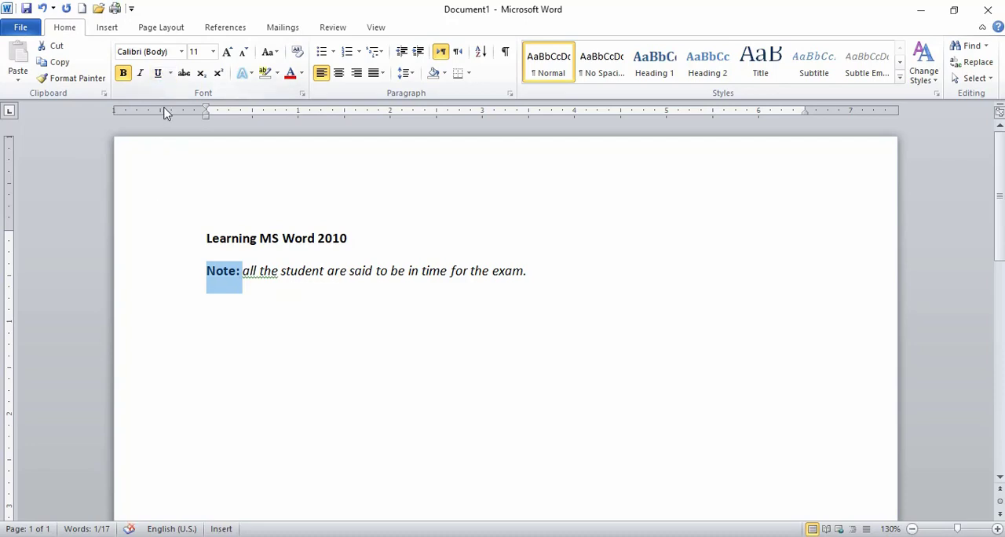
left_click(158, 73)
left_click(160, 74)
key("ctrl+u")
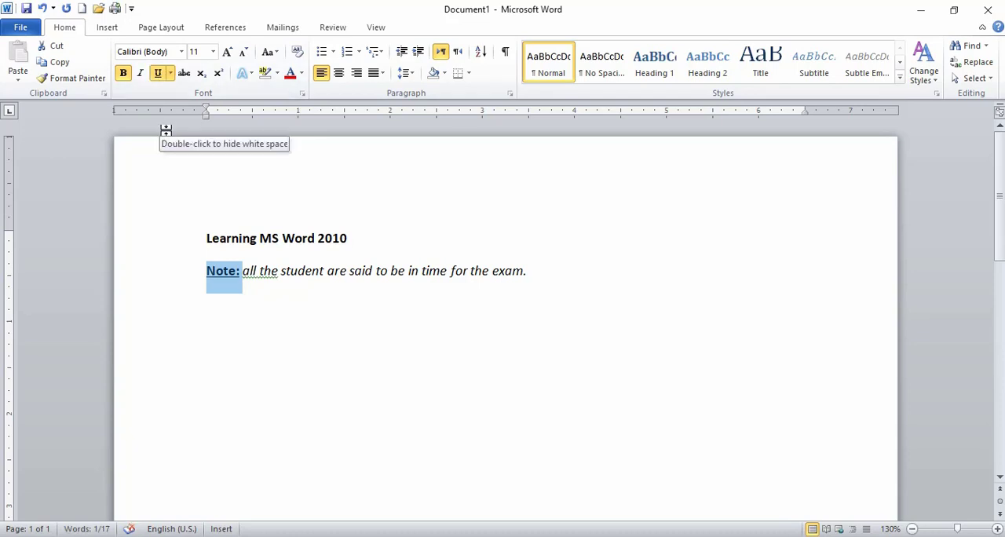
key("ctrl+u")
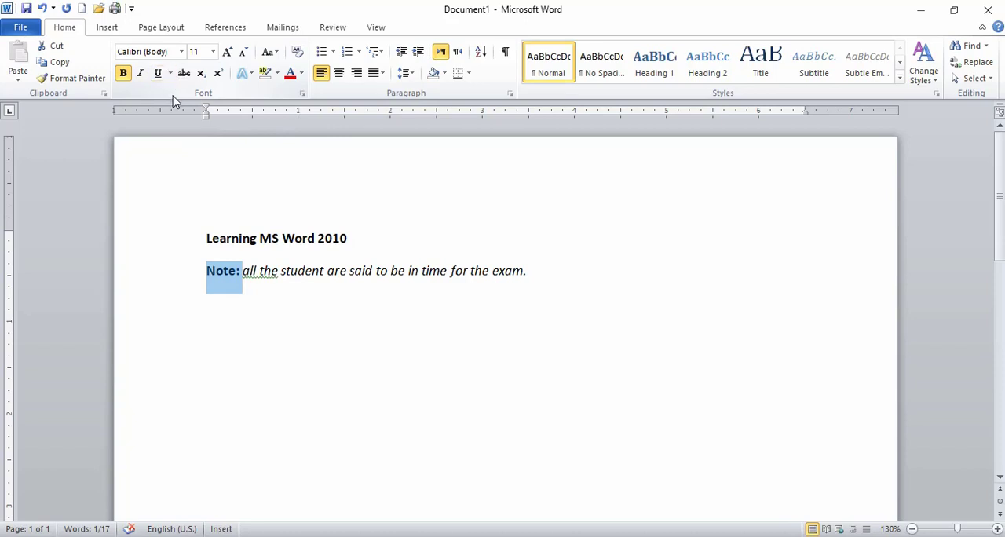
Apply a double-line underline to "Note:" and remove it again.
left_click(172, 76)
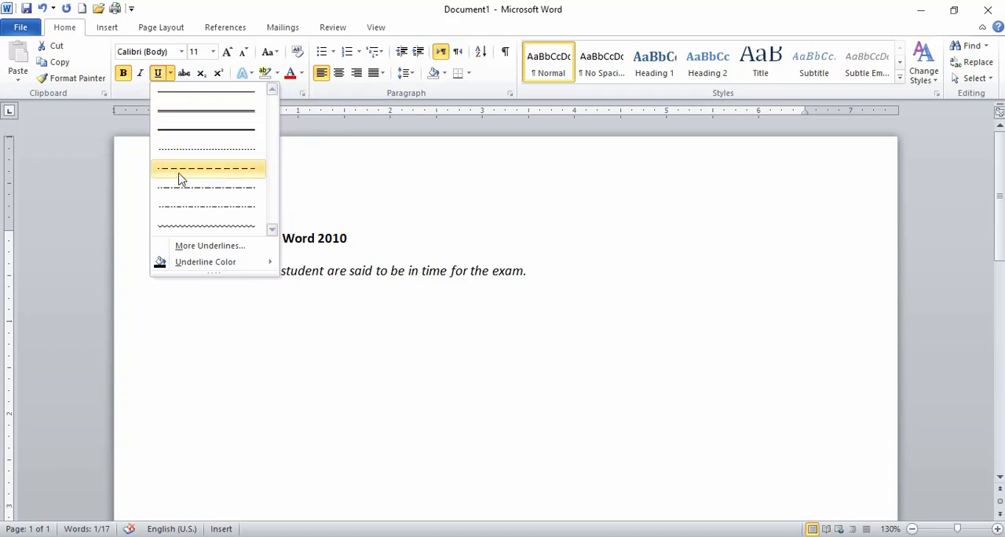
left_click(185, 120)
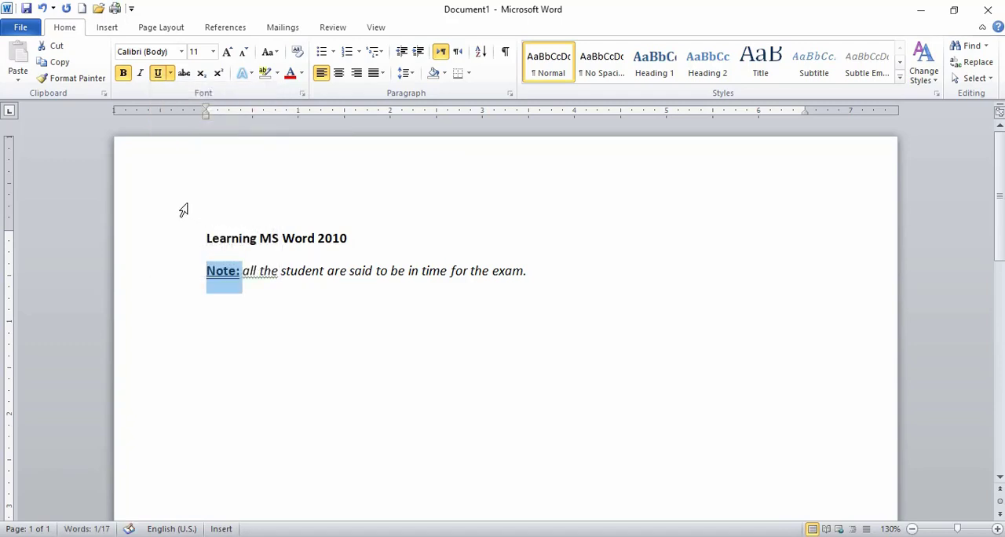
left_click(170, 73)
left_click(178, 94)
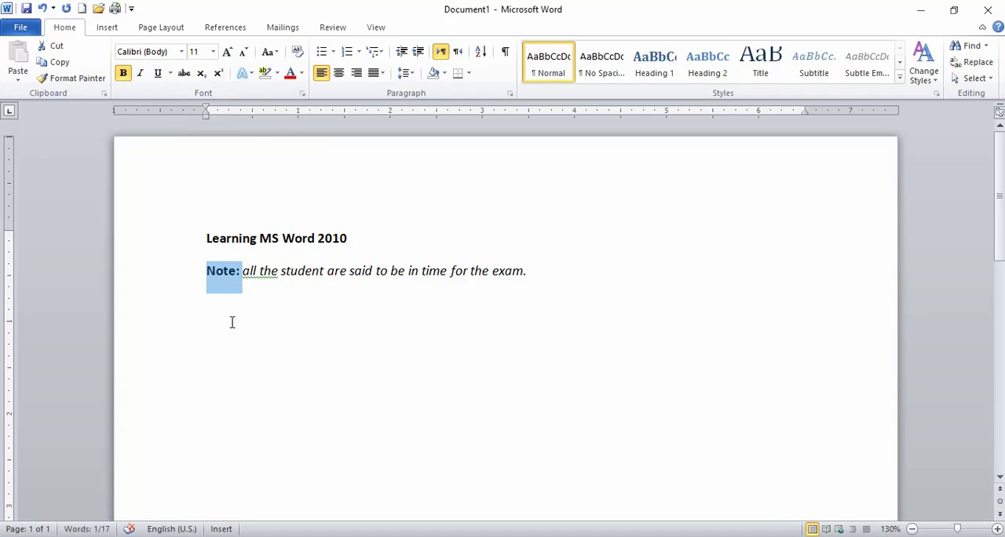
Restore the double-line underline on "Note:", check it in the Font dialog without changing settings, and toggle the underline off and on.
key("ctrl+d")
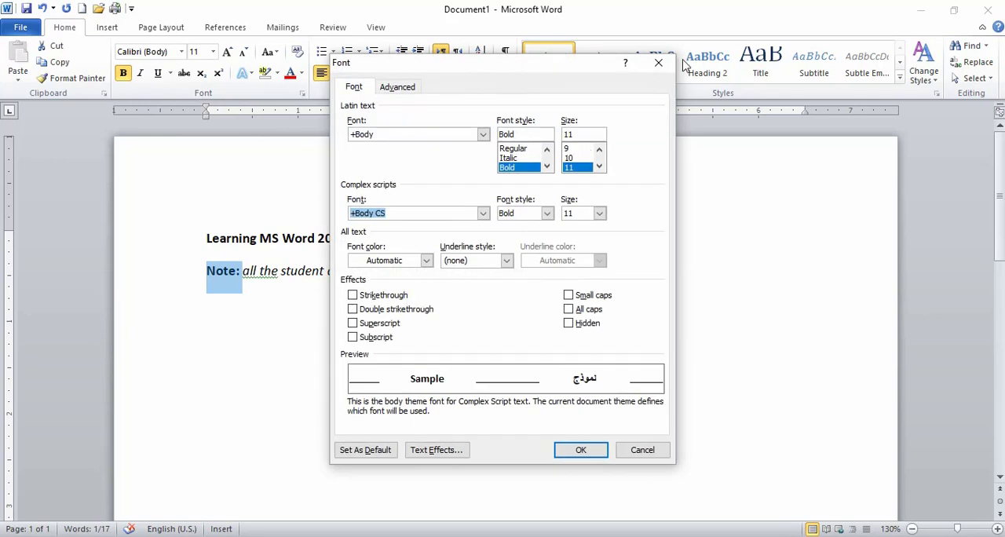
left_click(659, 63)
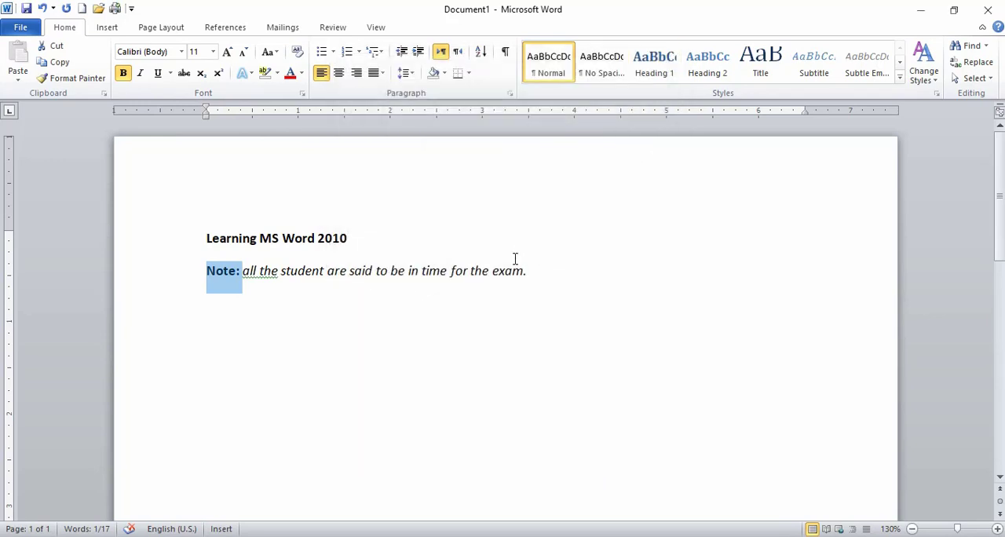
key("ctrl+u")
key("ctrl+d")
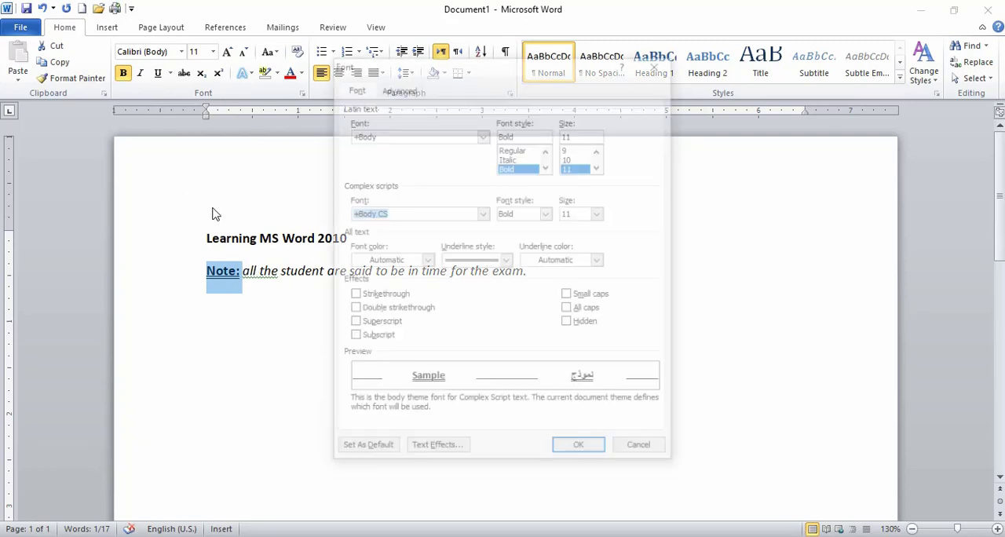
left_click(656, 63)
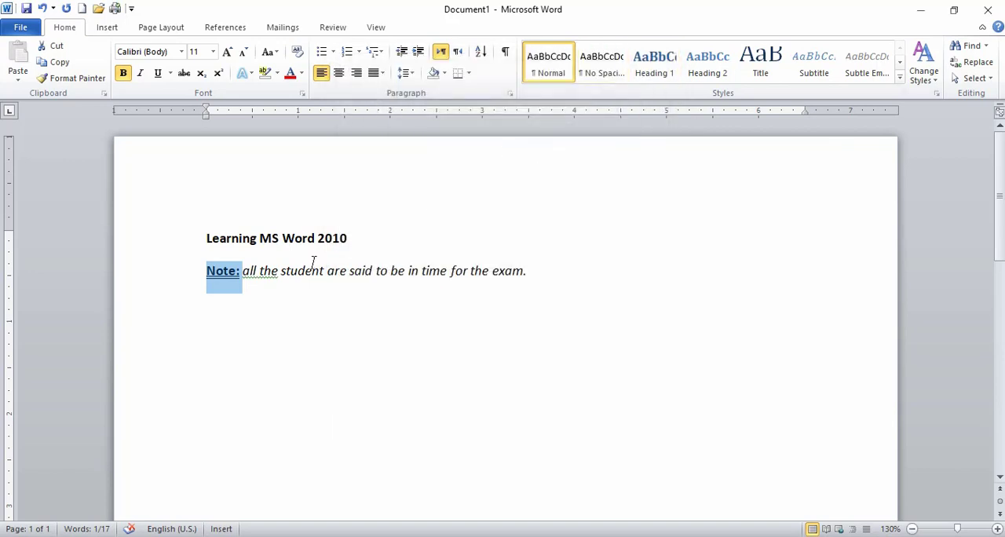
key("ctrl+u")
key("ctrl+u")
Change the underline of "Note:" to a thick line and set its underline color to dark blue.
left_click(169, 73)
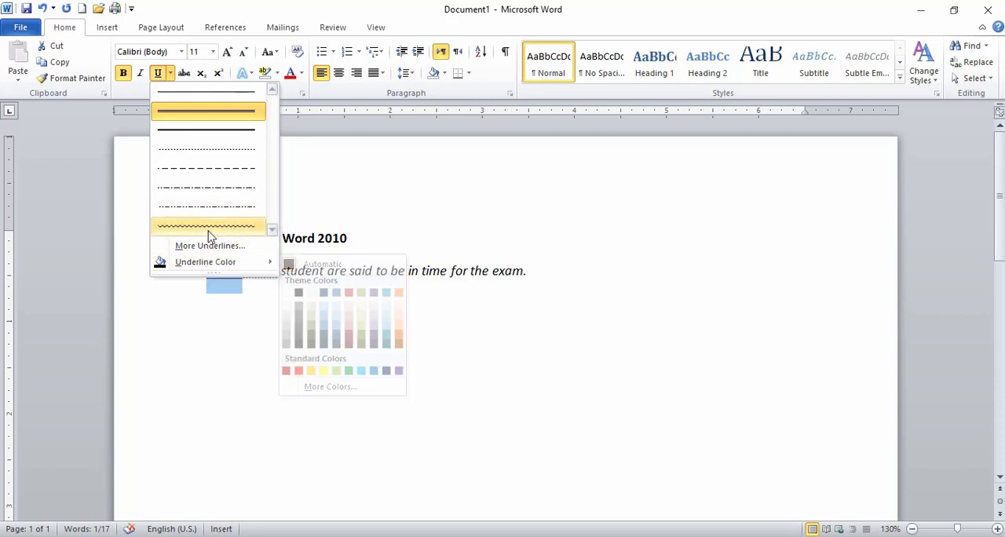
left_click(217, 130)
left_click(169, 73)
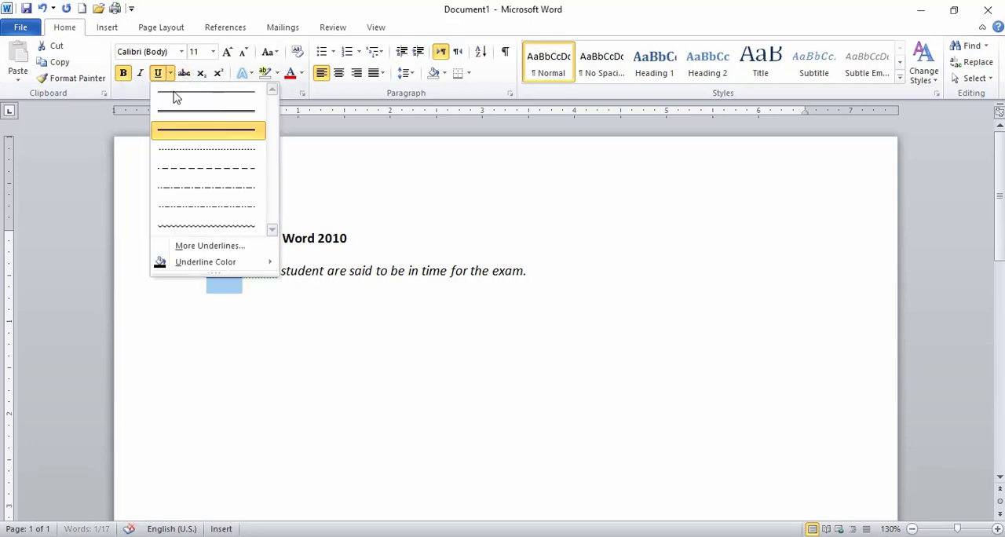
mouse_move(265, 260)
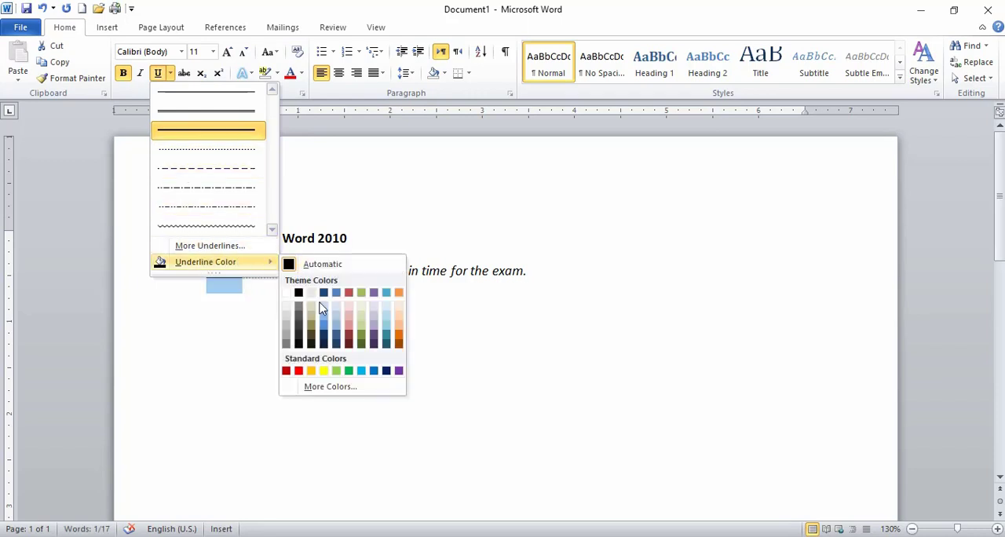
left_click(384, 375)
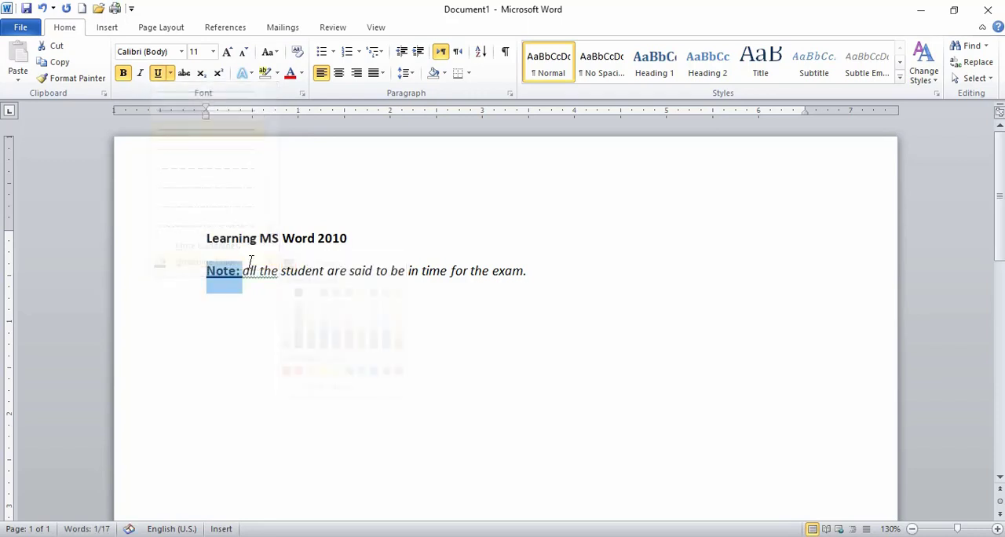
left_click(243, 287)
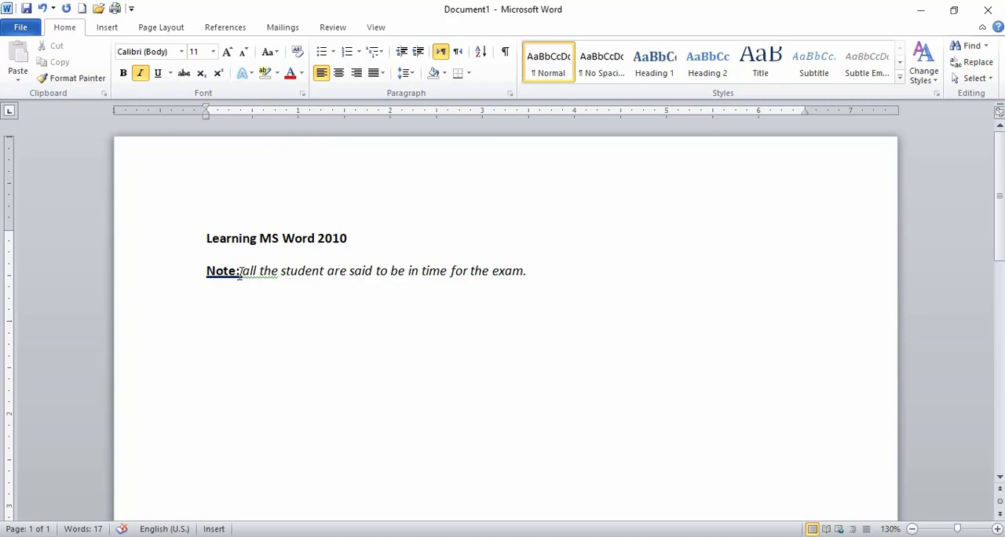
left_click(237, 272)
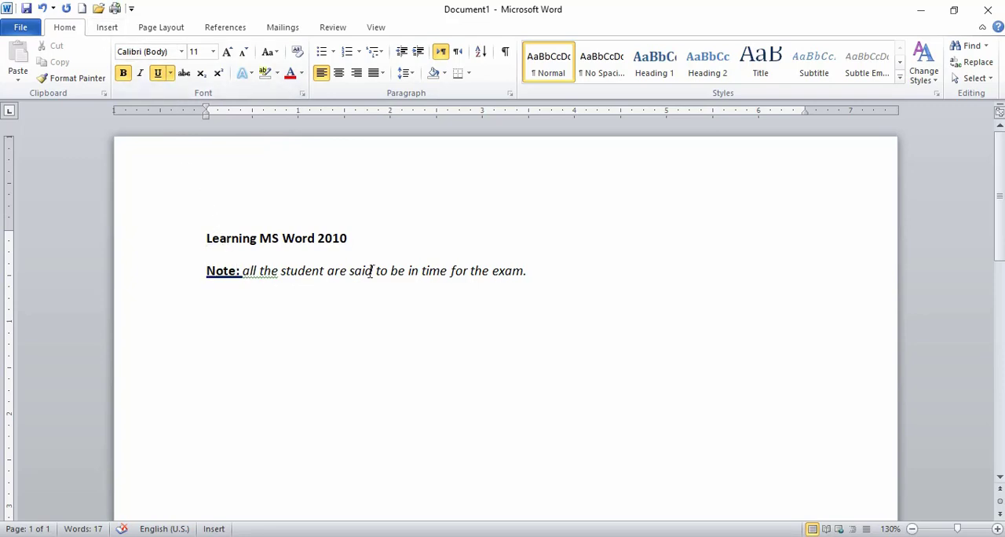
Add an empty line without italics below the "Note:" sentence.
left_click(531, 274)
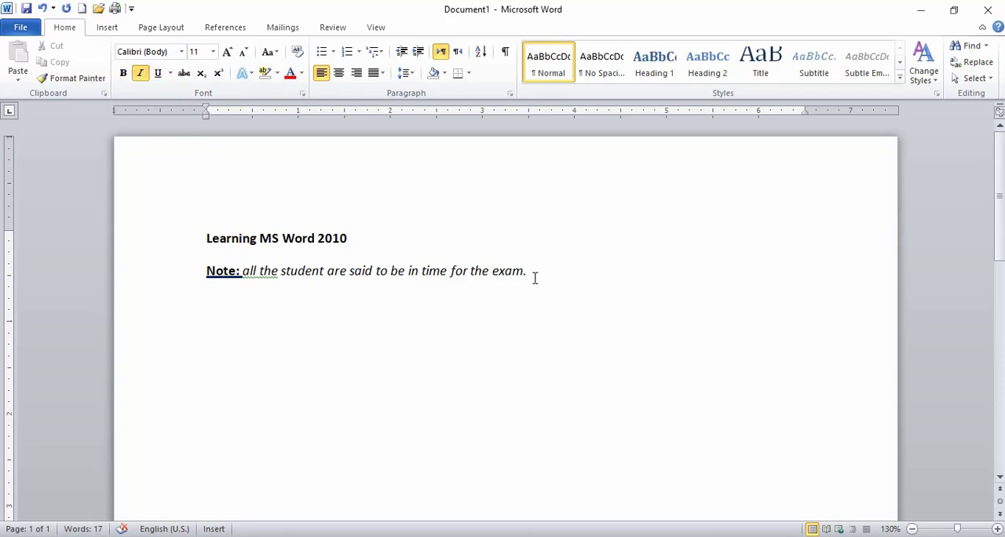
key("ctrl+i")
key("Return")
mouse_move(533, 273)
left_mouse_down()
mouse_move(508, 277)
mouse_move(537, 272)
left_mouse_up()
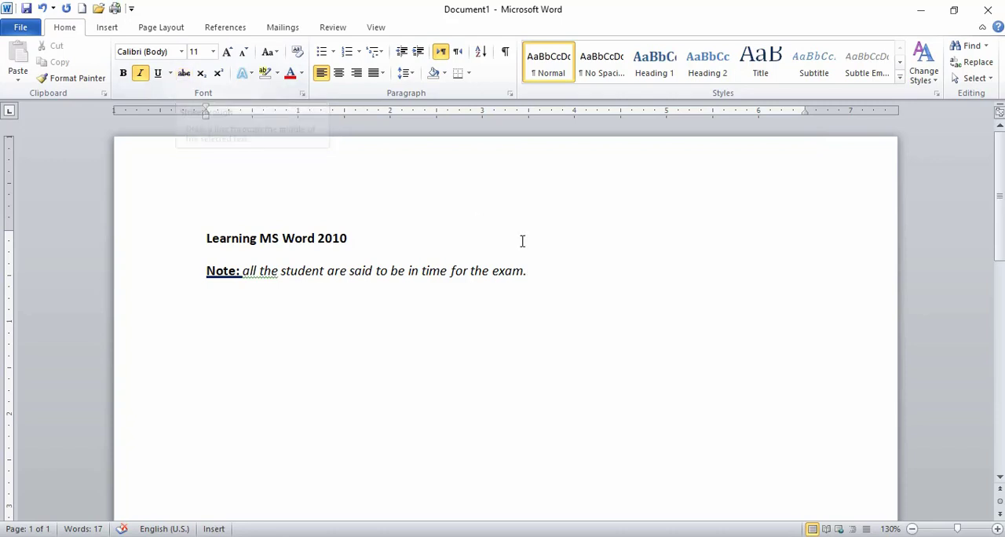
Strike through only the word "student" in the sentence after "Note:".
left_click_drag(536, 281, 256, 277)
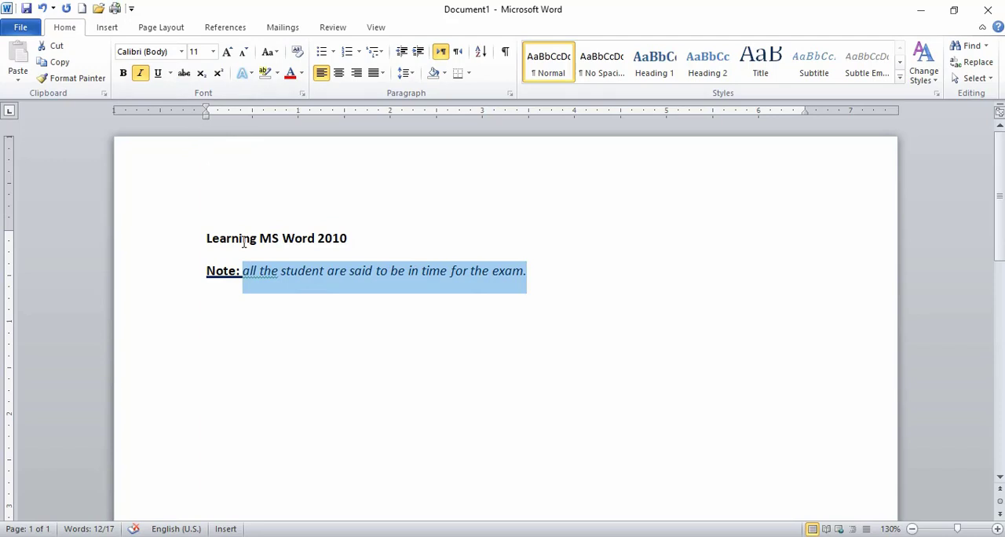
left_click(301, 289)
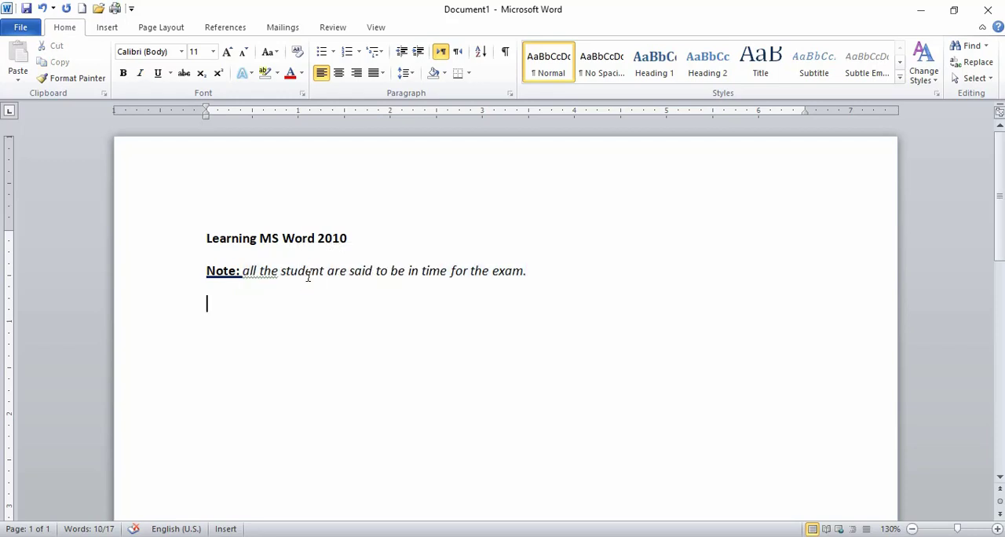
left_click_drag(319, 272, 279, 275)
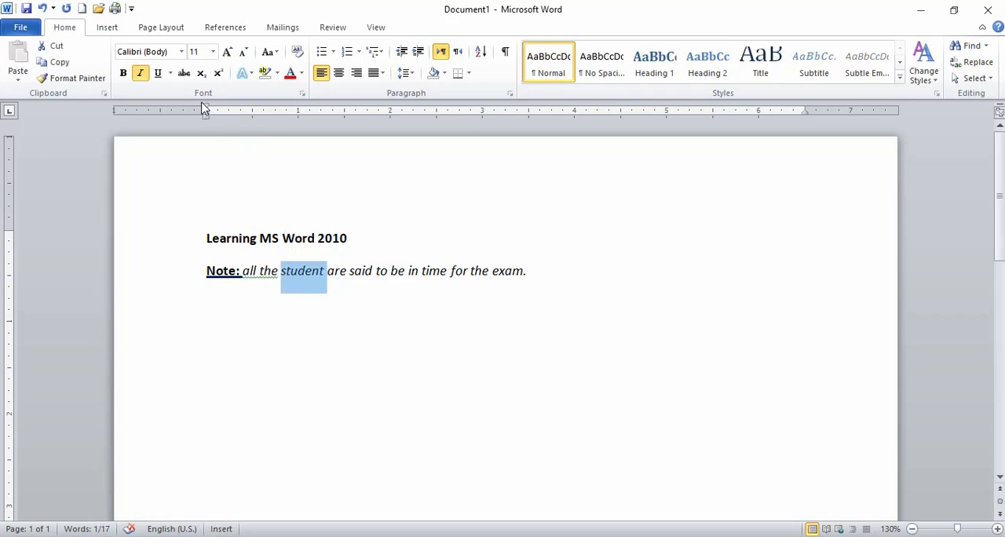
left_click(185, 74)
left_click(409, 253)
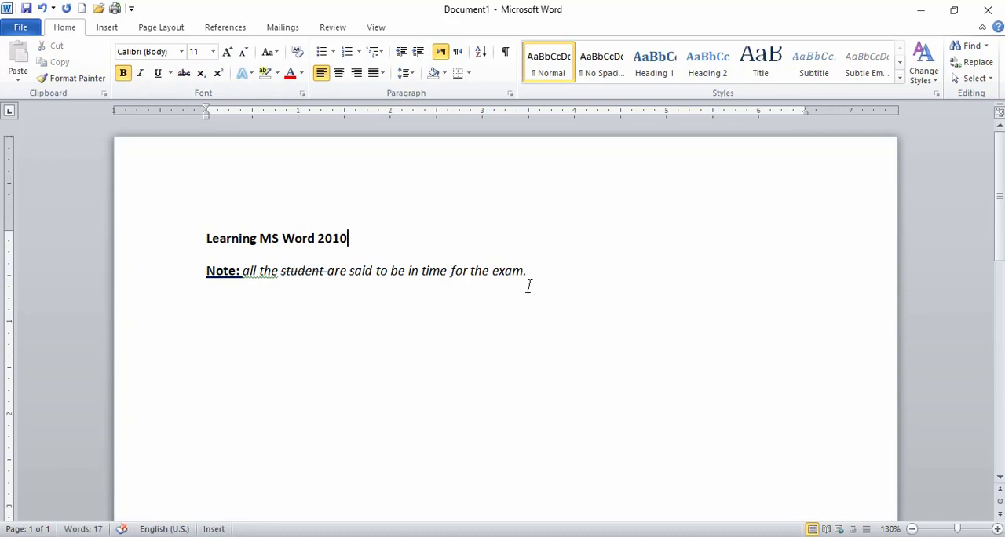
Strike through the entire sentence after "Note:" and remove the strikethrough from it.
left_click_drag(529, 278, 242, 277)
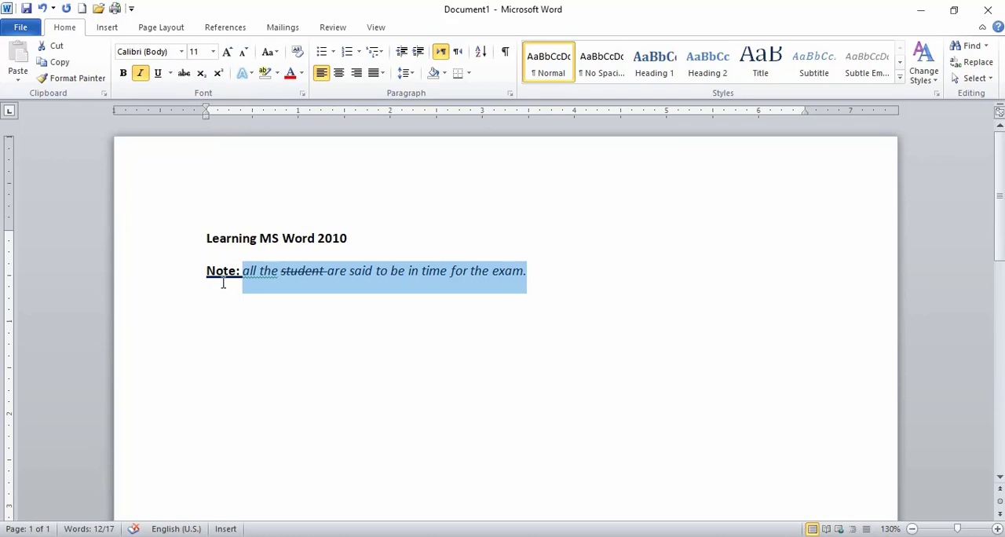
left_click(183, 73)
left_click(529, 275)
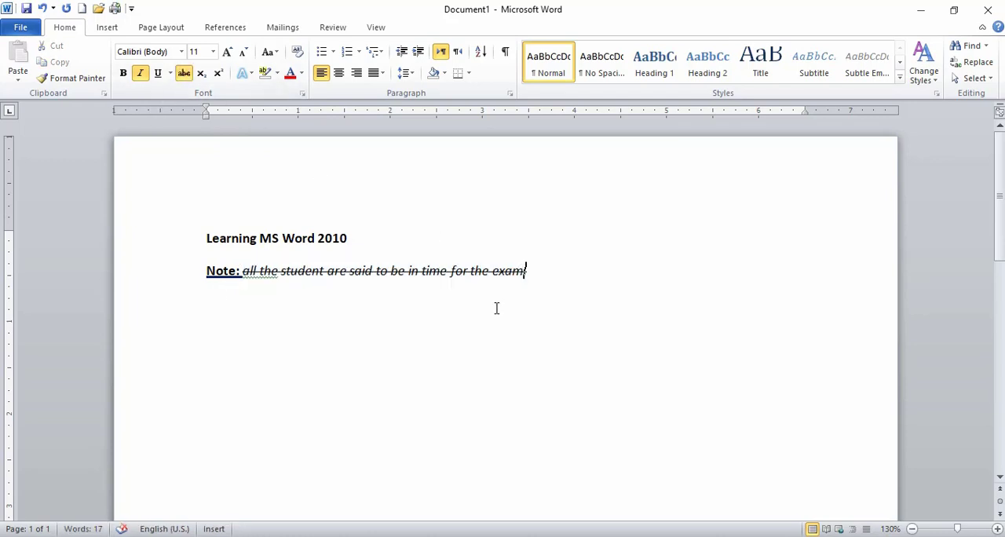
left_click_drag(547, 275, 243, 274)
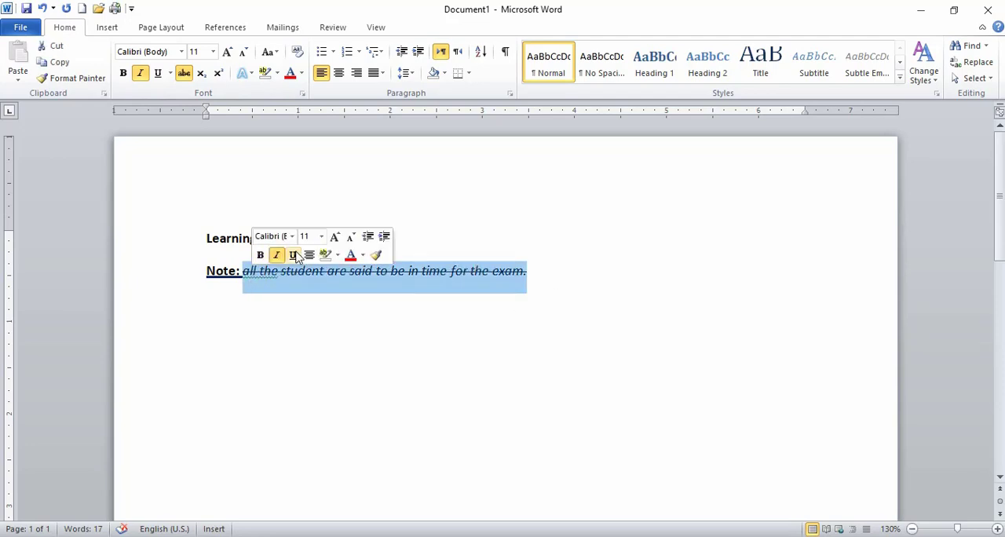
left_click(184, 72)
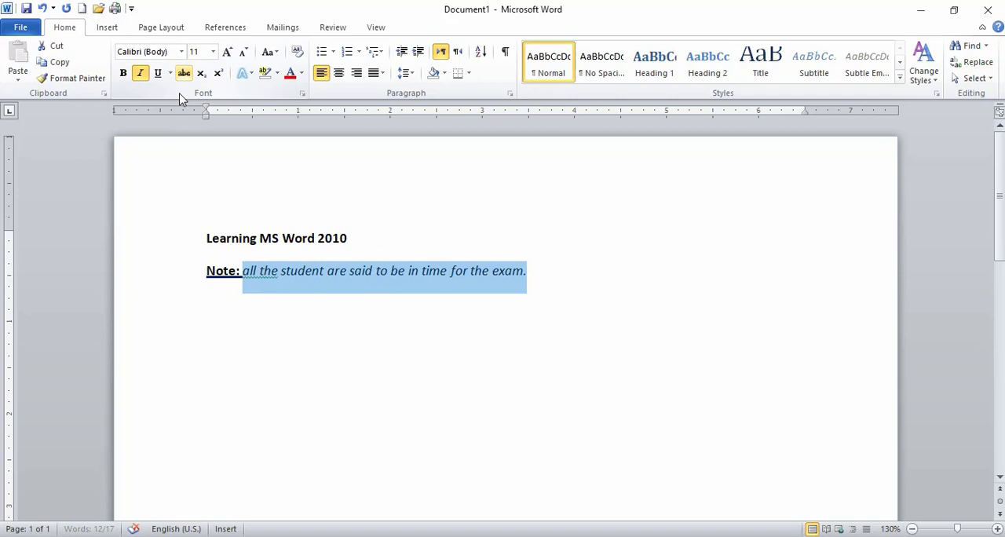
left_click(261, 278)
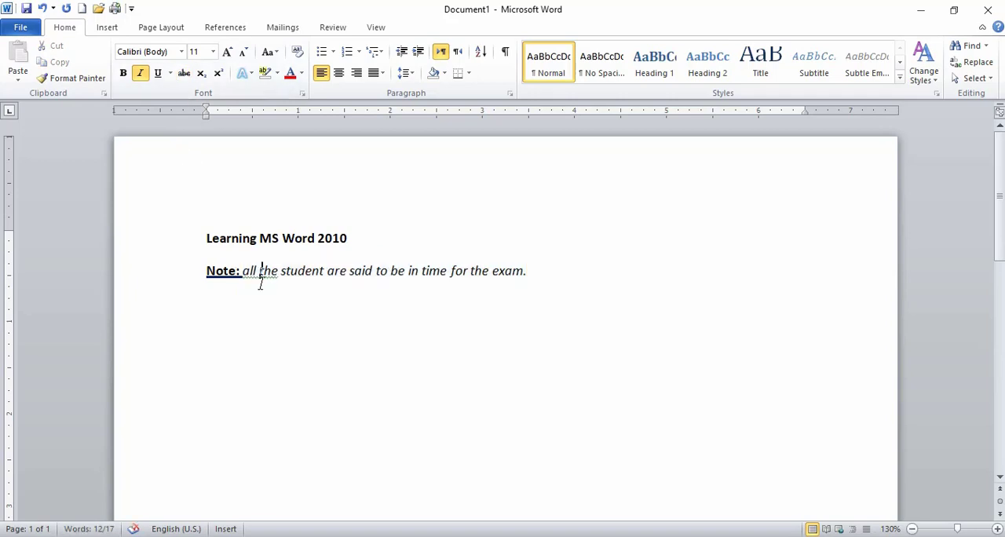
Add two lines without italics below the "Note:" sentence, reading "H2O" and "H2".
left_click(529, 271)
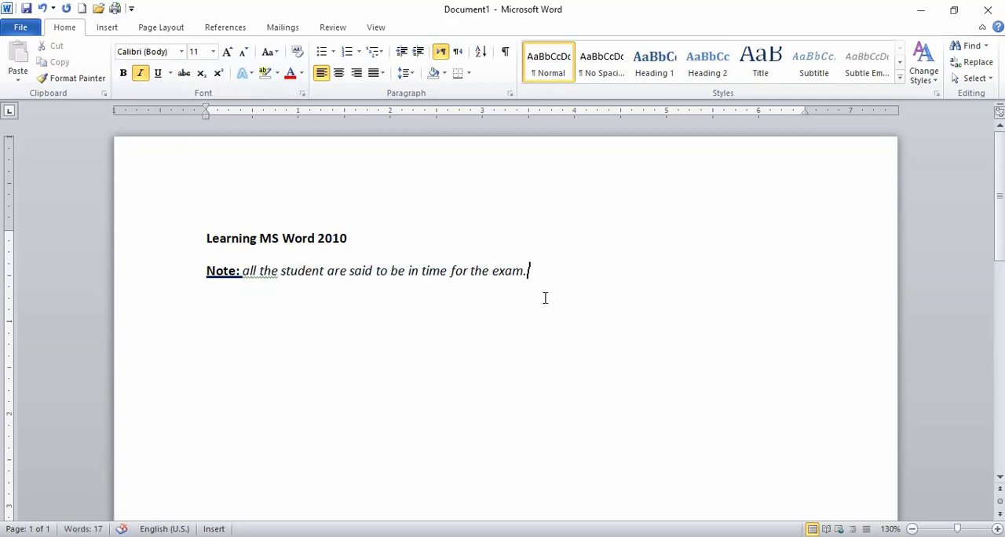
key("ctrl+i")
key("Return")
type("H2O")
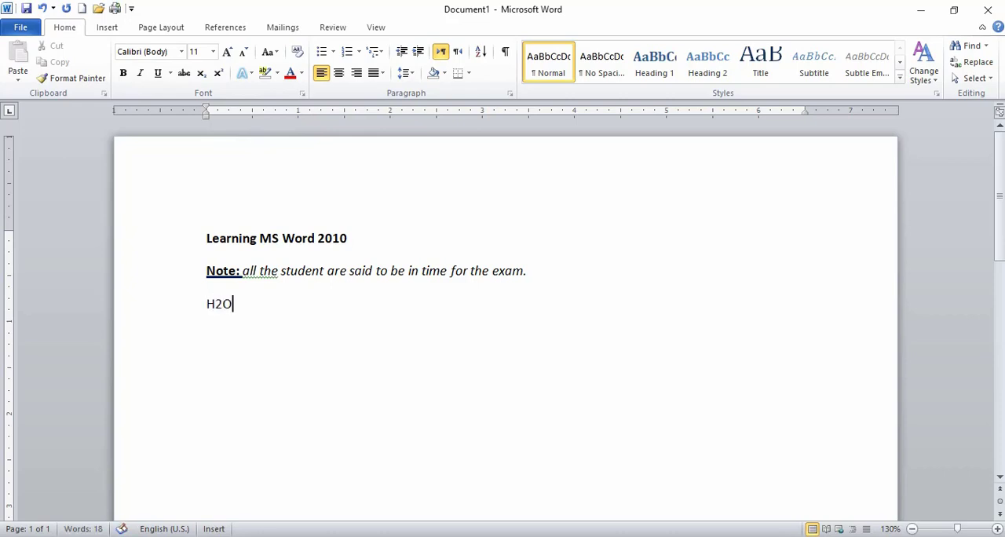
key("Return")
type("H2")
Set the font size of the "H2O" and "H2" lines to 36.
left_click_drag(238, 341, 208, 302)
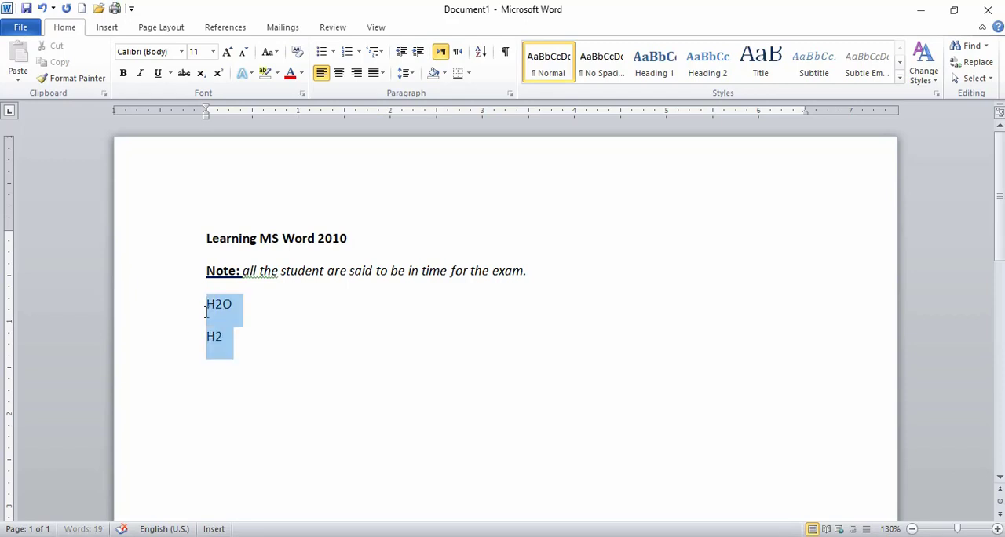
left_click(213, 51)
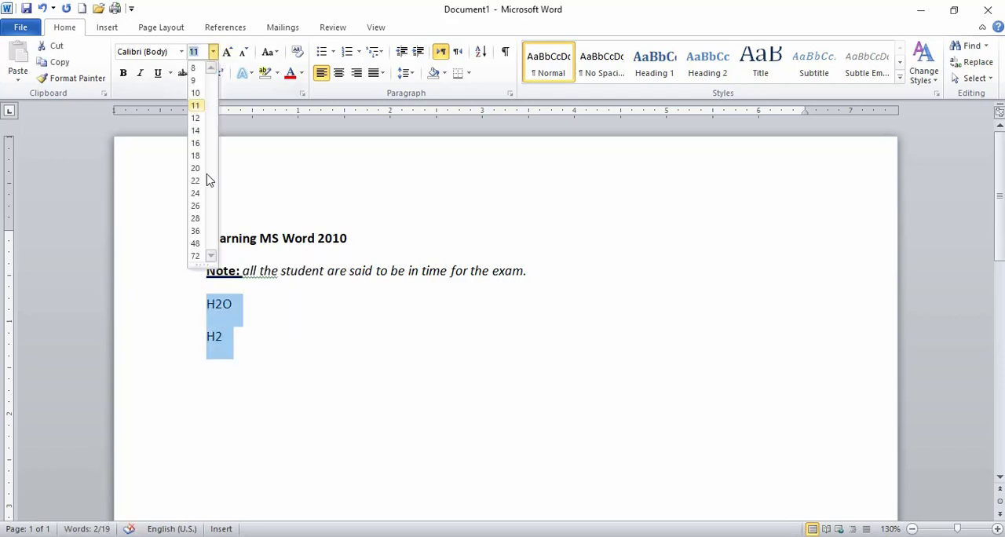
left_click(195, 230)
left_click(260, 337)
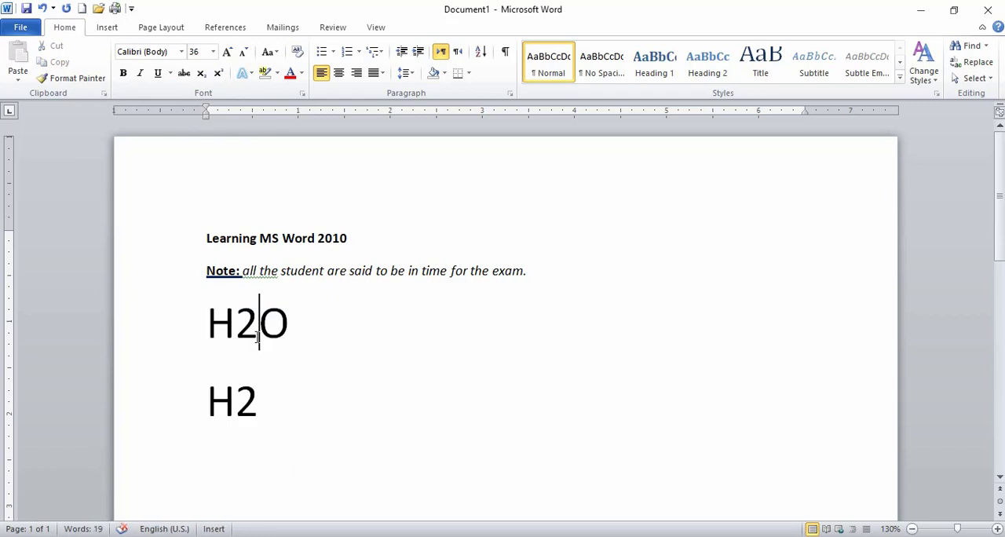
left_click_drag(257, 337, 245, 337)
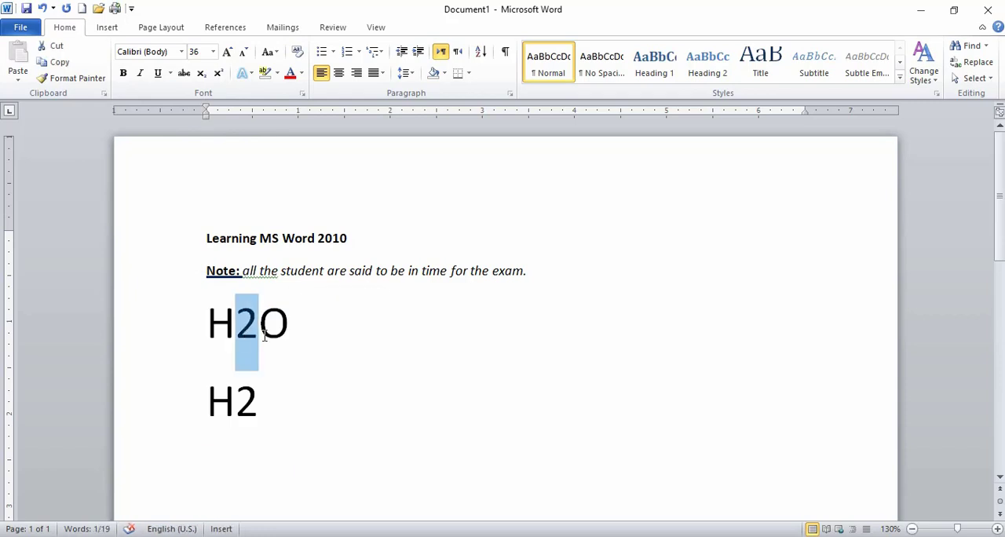
left_click(301, 314)
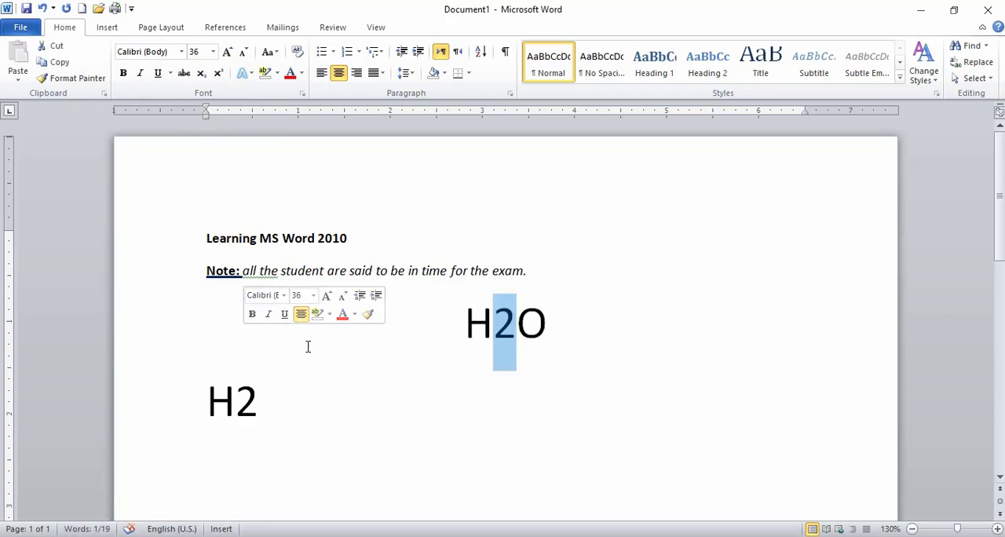
key("ctrl+l")
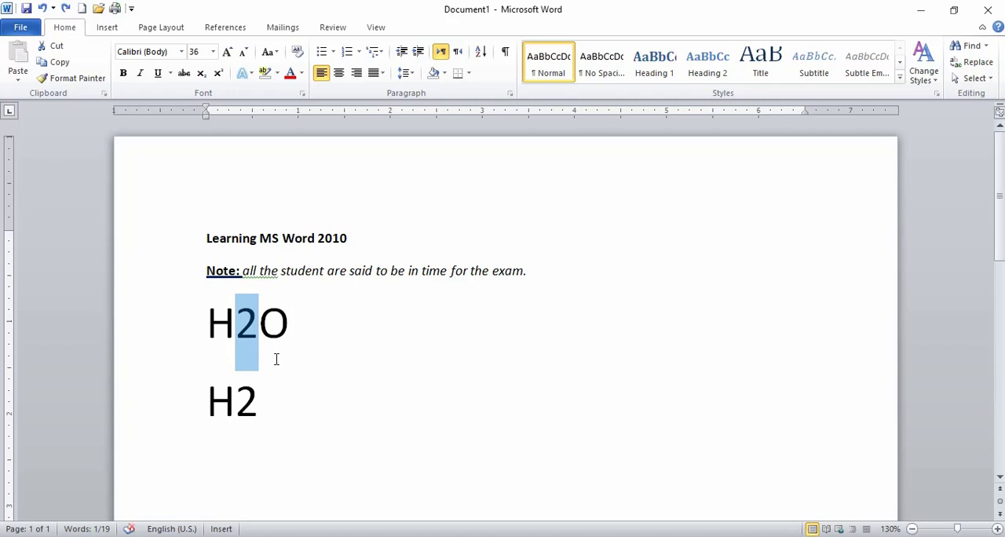
left_click(292, 322)
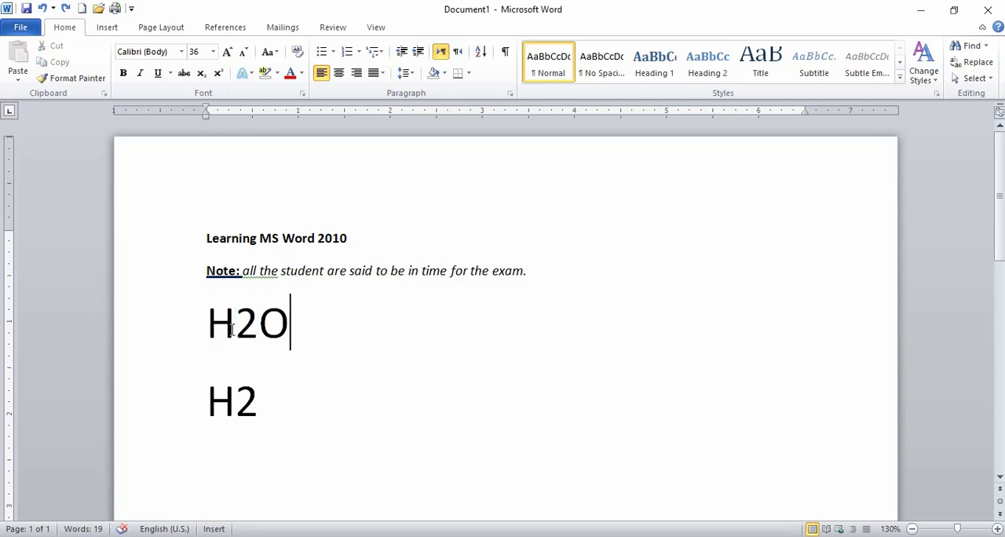
left_click_drag(259, 328, 242, 328)
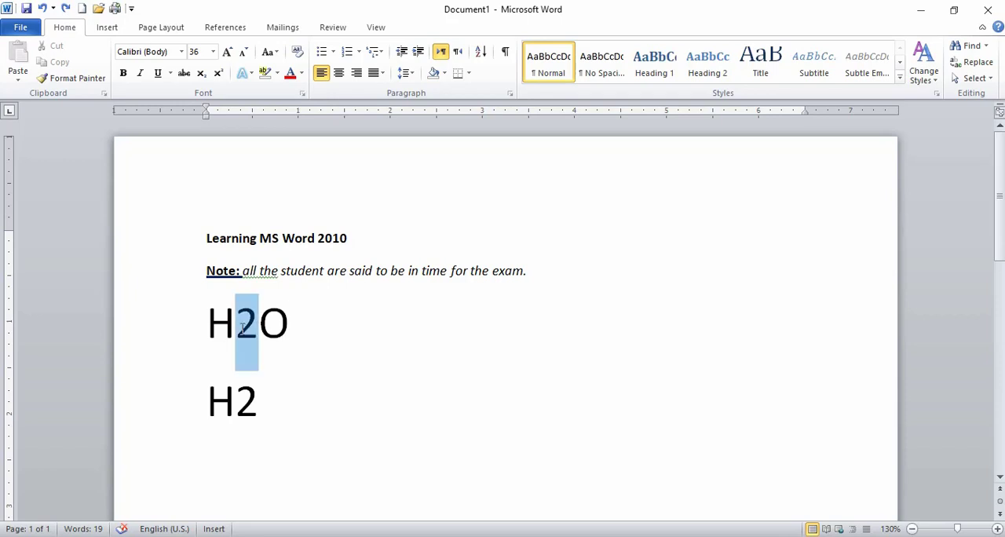
left_click(252, 330)
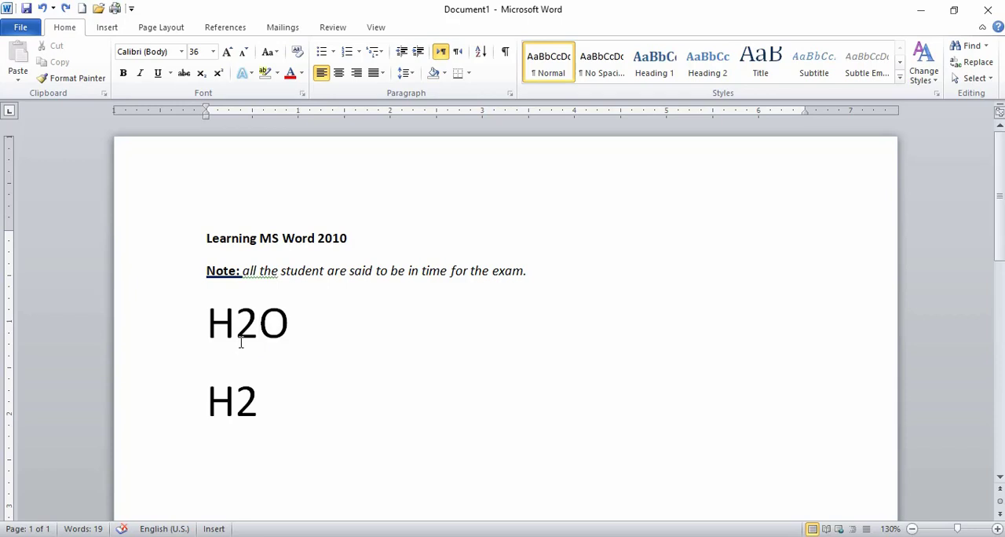
left_click_drag(265, 408, 239, 404)
left_click(236, 403)
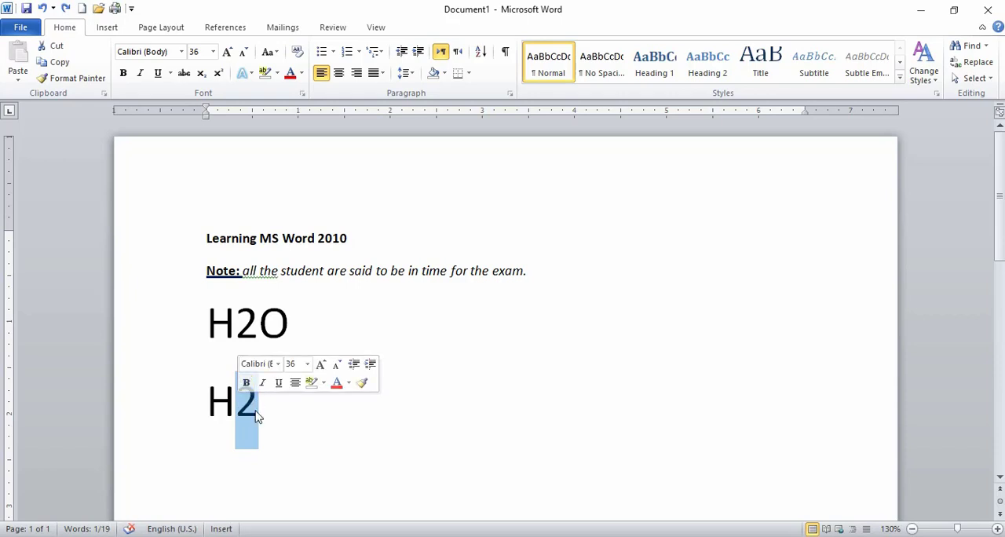
left_click(257, 409)
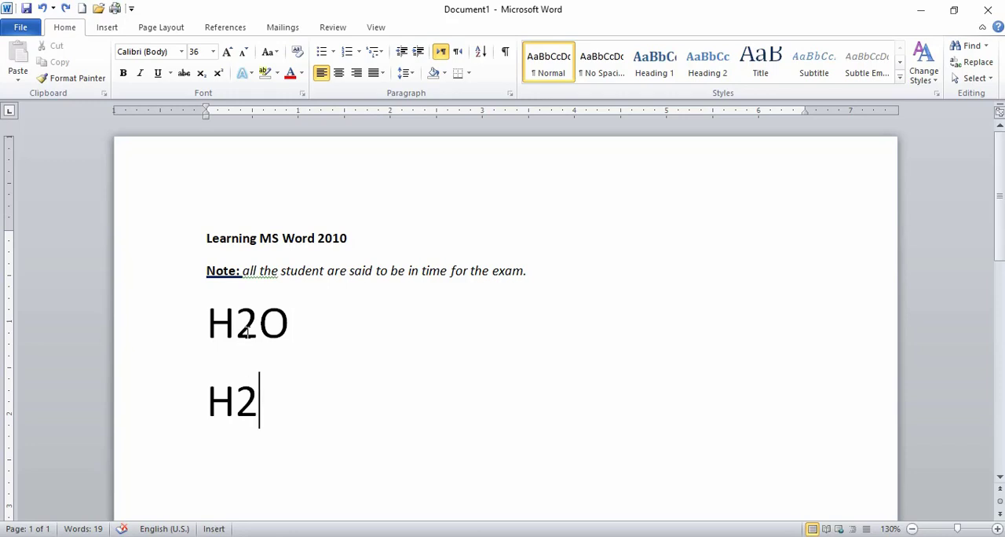
left_click_drag(248, 331, 239, 324)
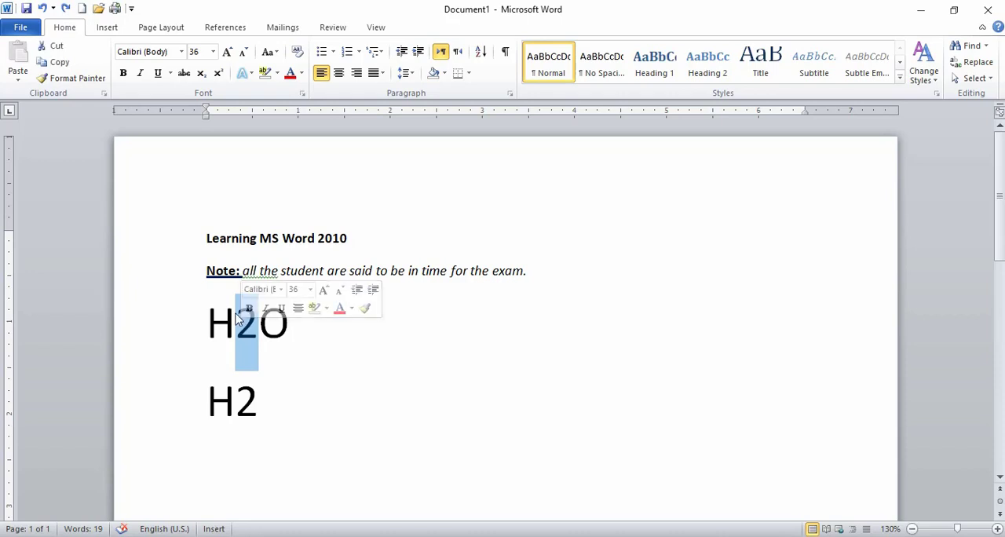
left_click(260, 410)
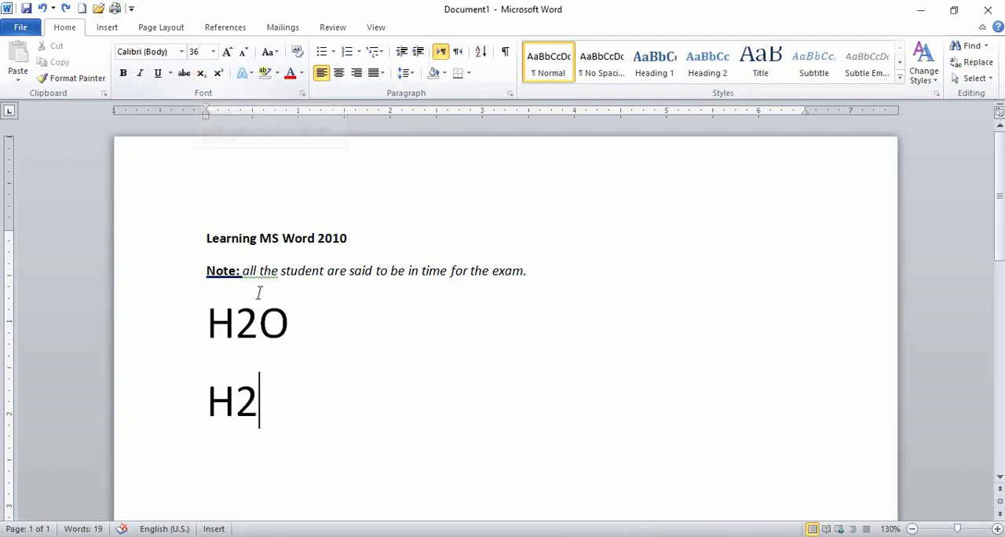
left_click_drag(260, 319, 229, 316)
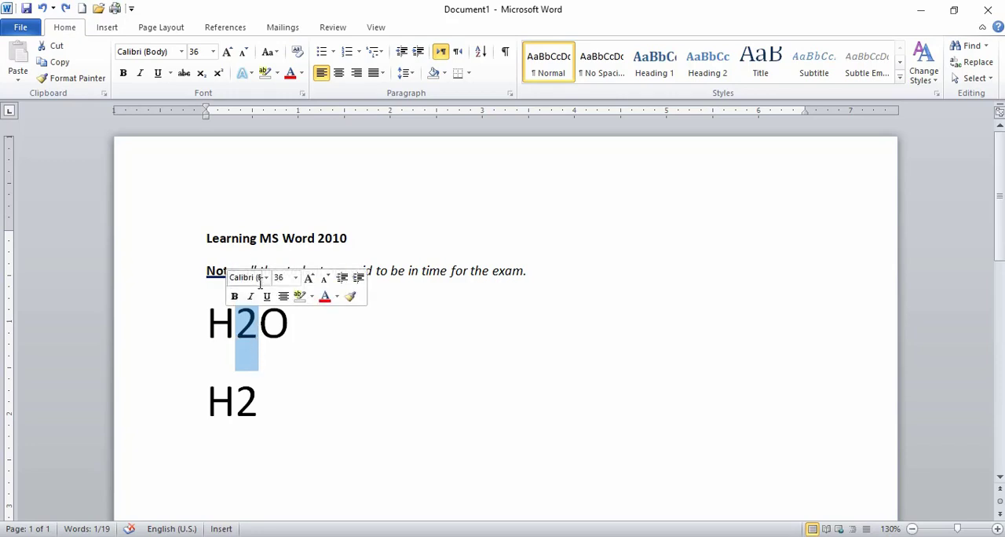
left_click(261, 345)
Make the entire "H2O" line subscript and undo that change.
left_click(172, 311)
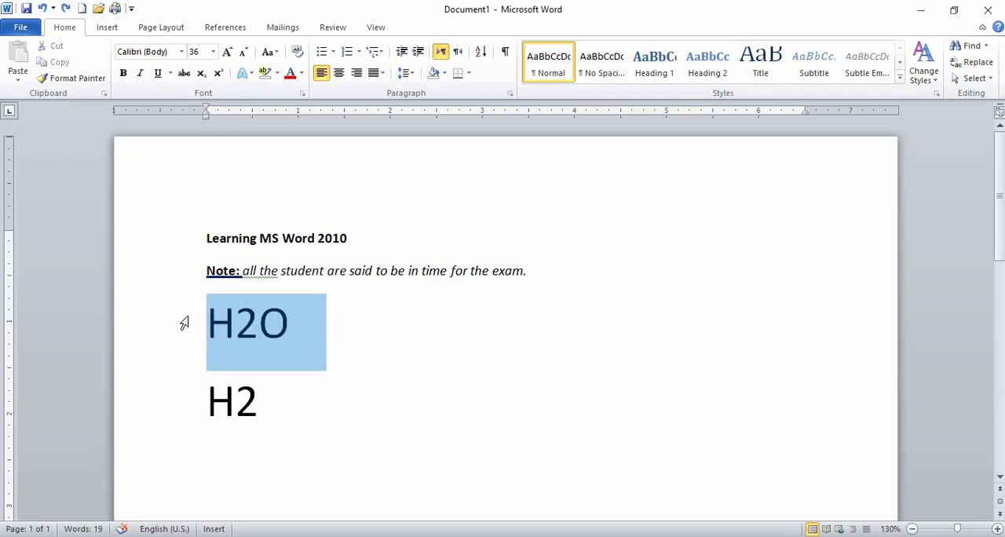
left_click(201, 73)
left_click(243, 341)
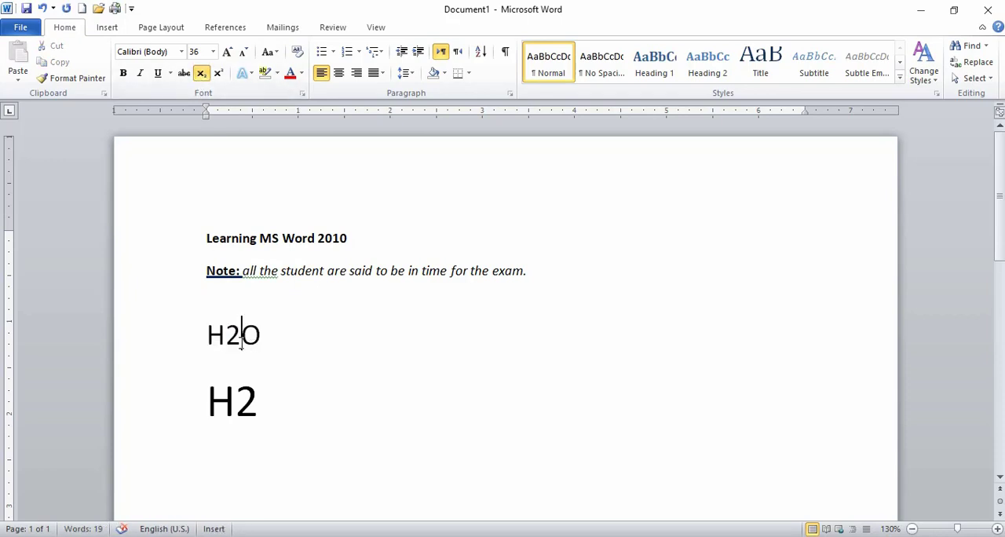
key("ctrl+z")
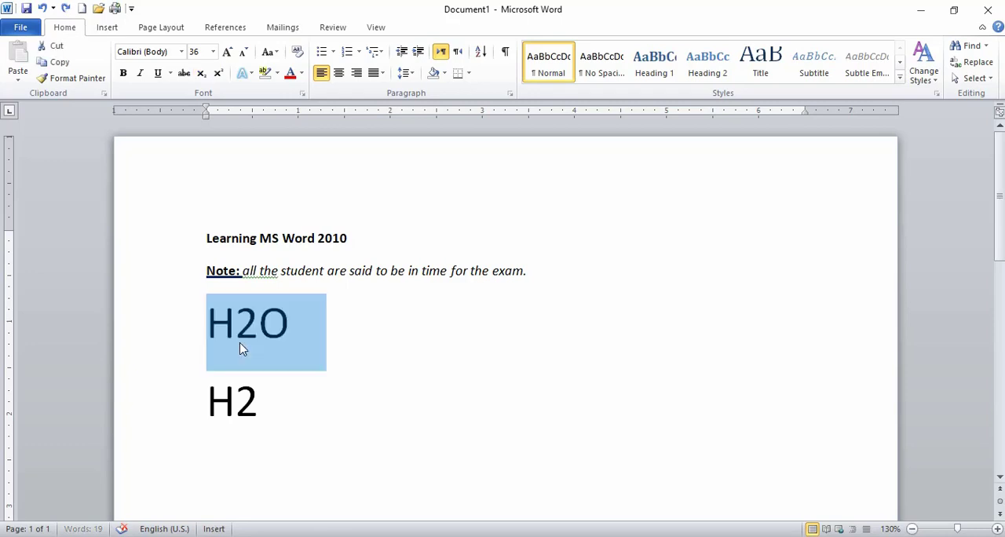
left_click(244, 336)
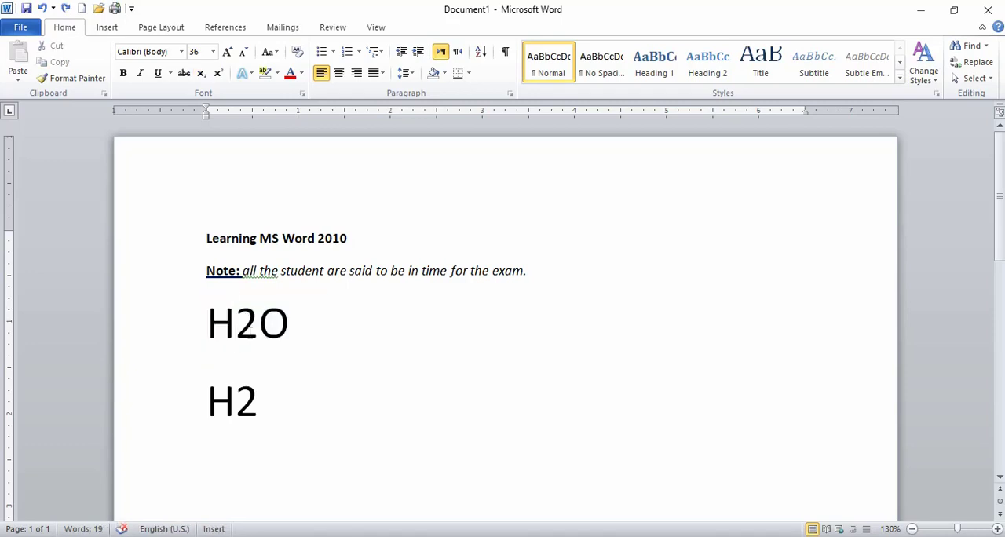
Format only the digit 2 in "H2O" as subscript.
left_click(256, 337)
key("shift+Left")
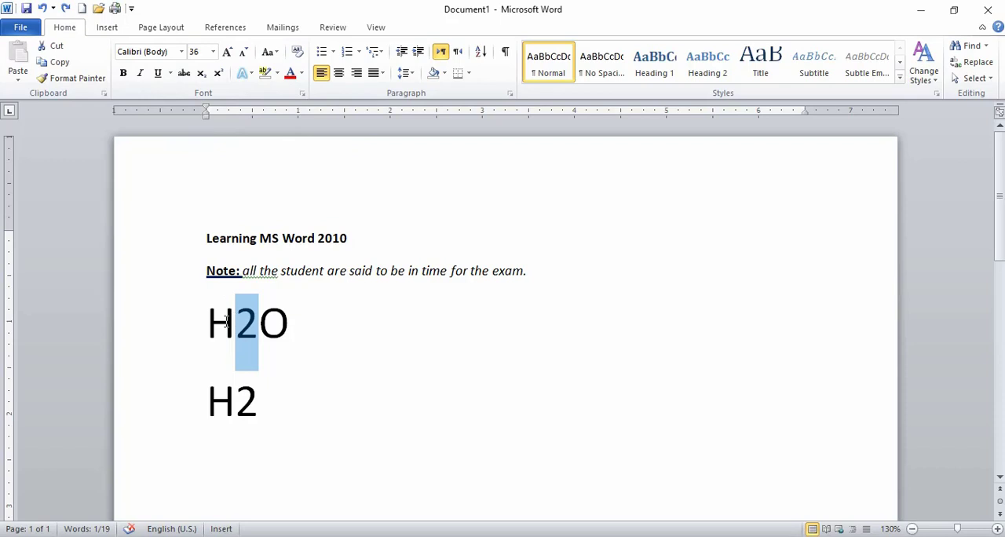
left_click(206, 81)
left_click(261, 341)
left_click(294, 324)
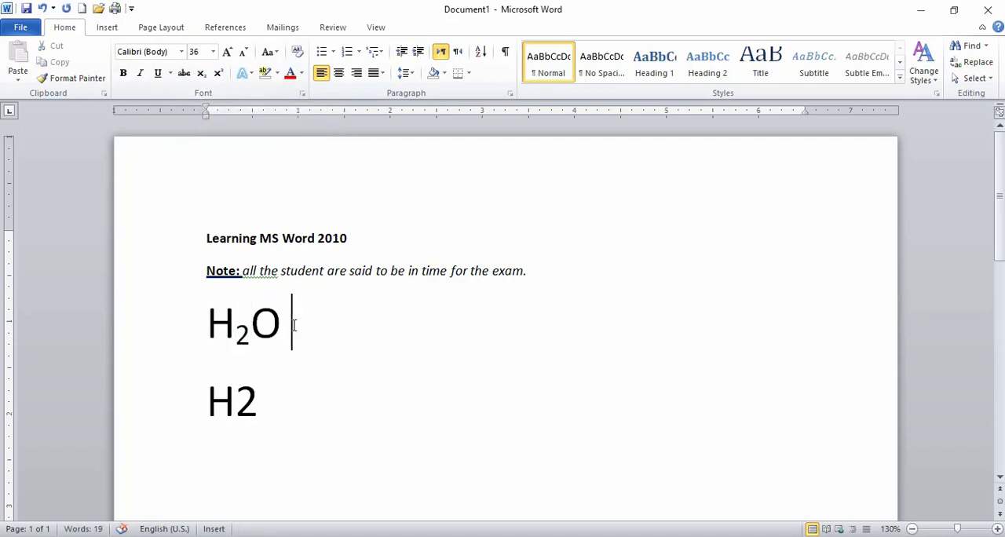
Format only the digit 2 in the "H2" line as superscript.
left_click(266, 405)
left_click_drag(266, 405, 245, 402)
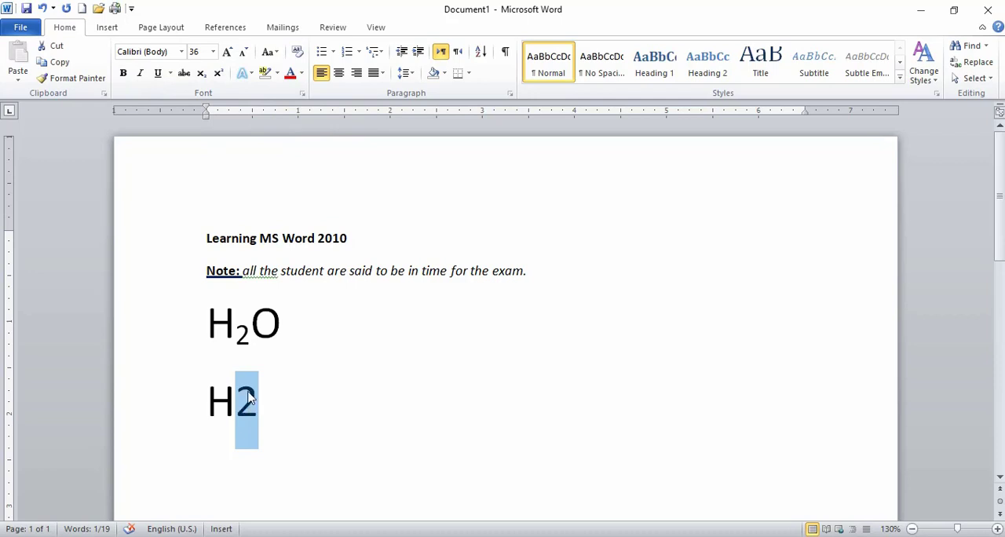
left_click(246, 333)
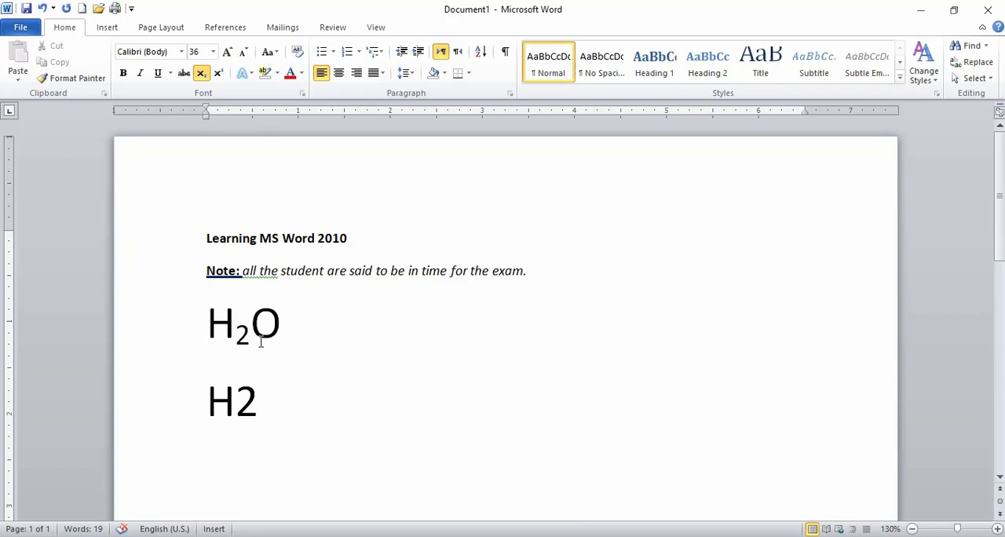
left_click(256, 403)
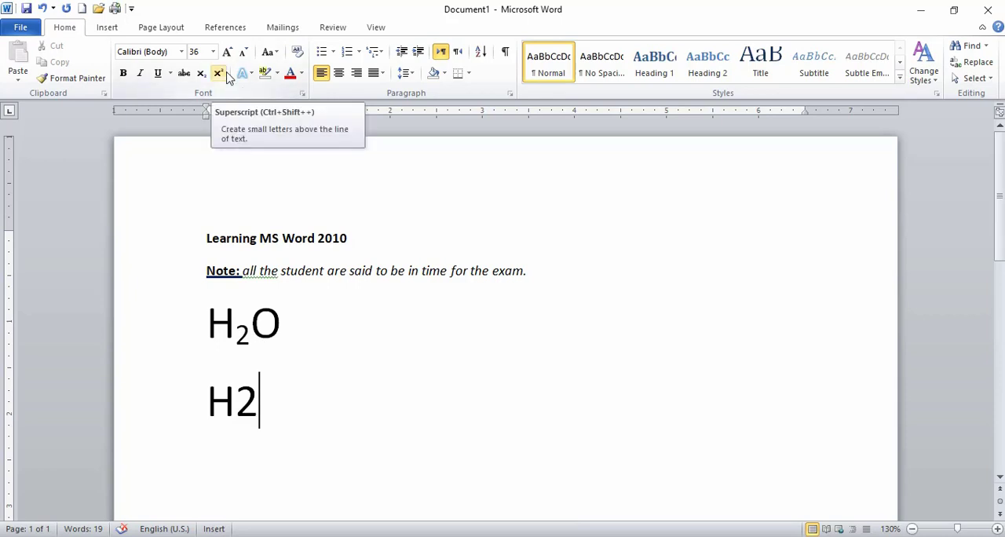
left_click_drag(260, 396, 246, 395)
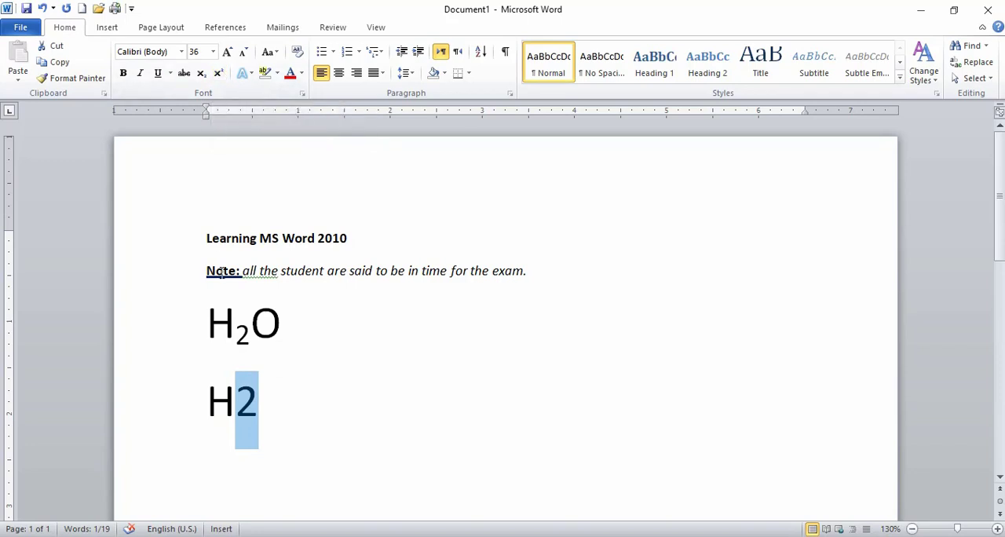
left_click(218, 73)
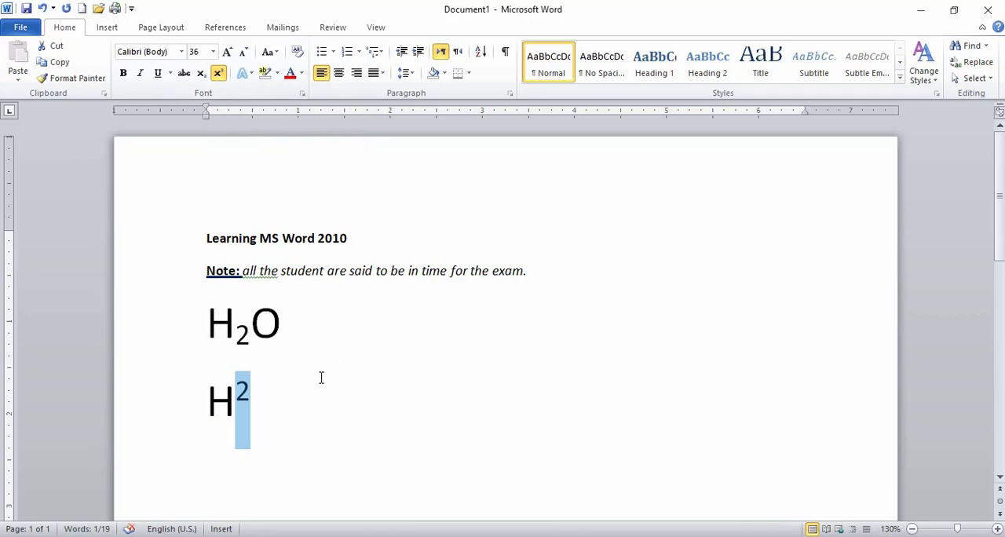
left_click(264, 417)
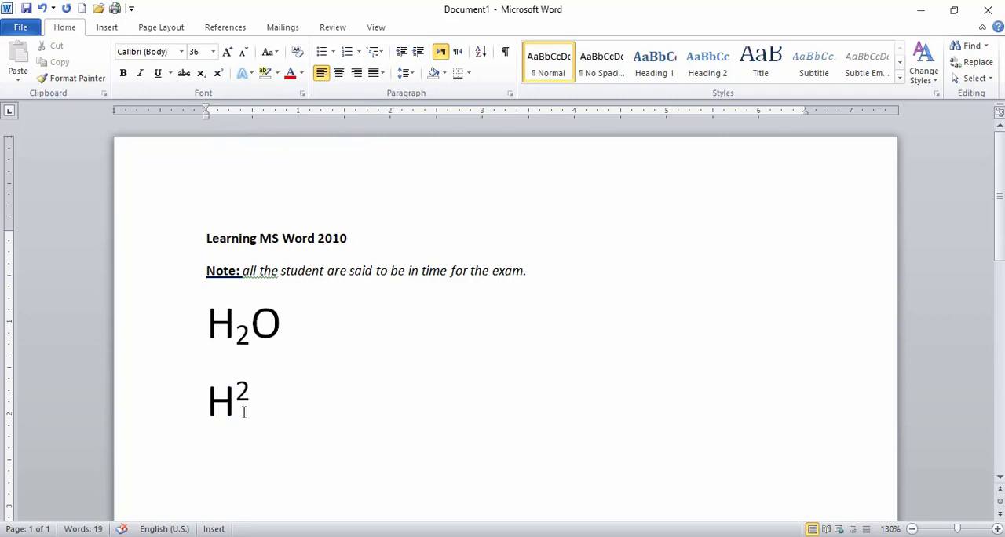
left_click_drag(309, 310, 206, 314)
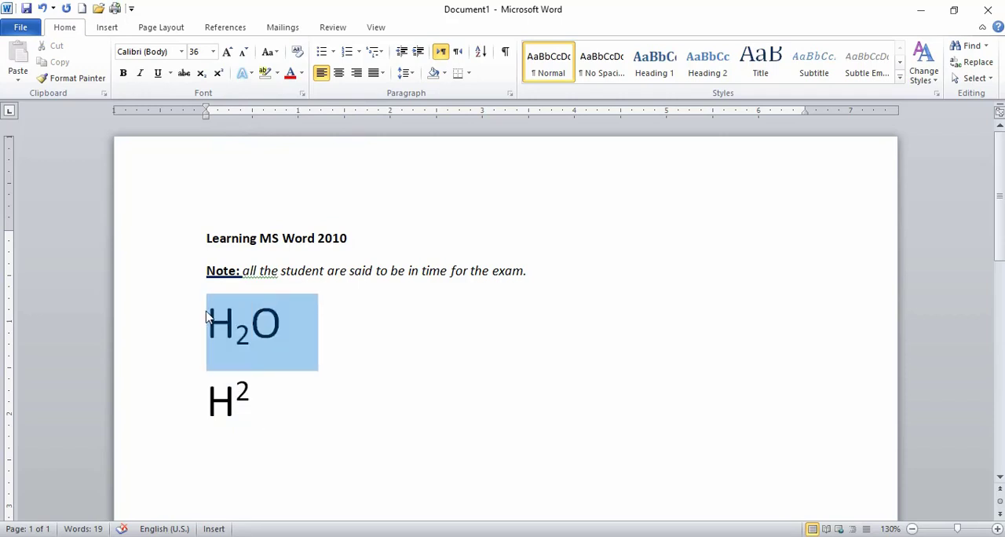
left_click_drag(280, 398, 211, 395)
left_click(251, 413)
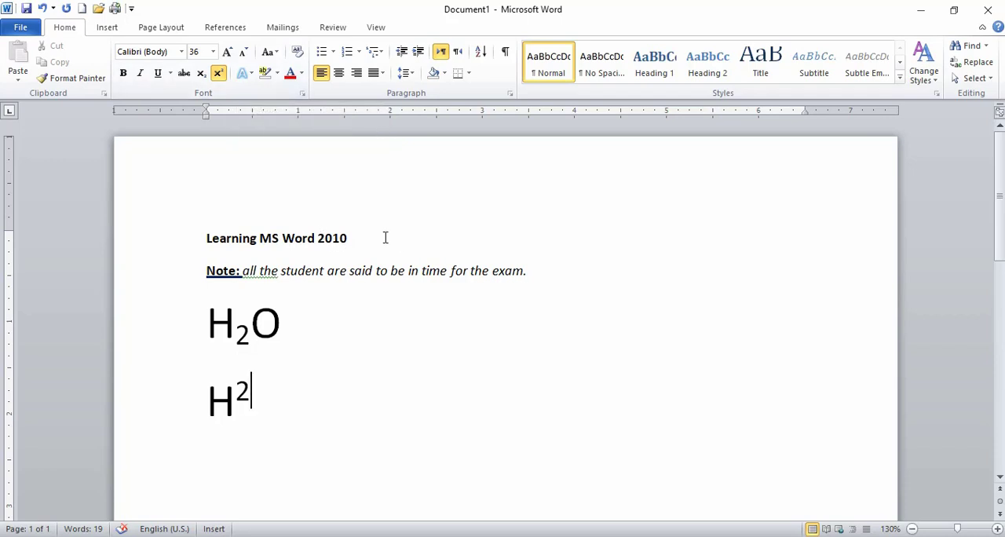
Change the title "Learning MS Word 2010" to the Algerian font at size 24.
left_click_drag(362, 236, 209, 226)
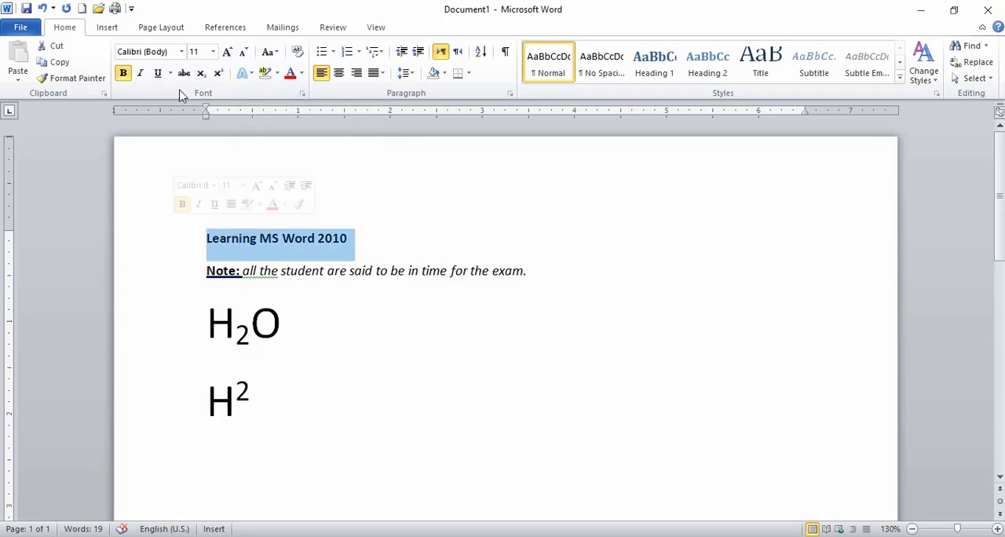
left_click(181, 52)
scroll(195, 188, "down", 4)
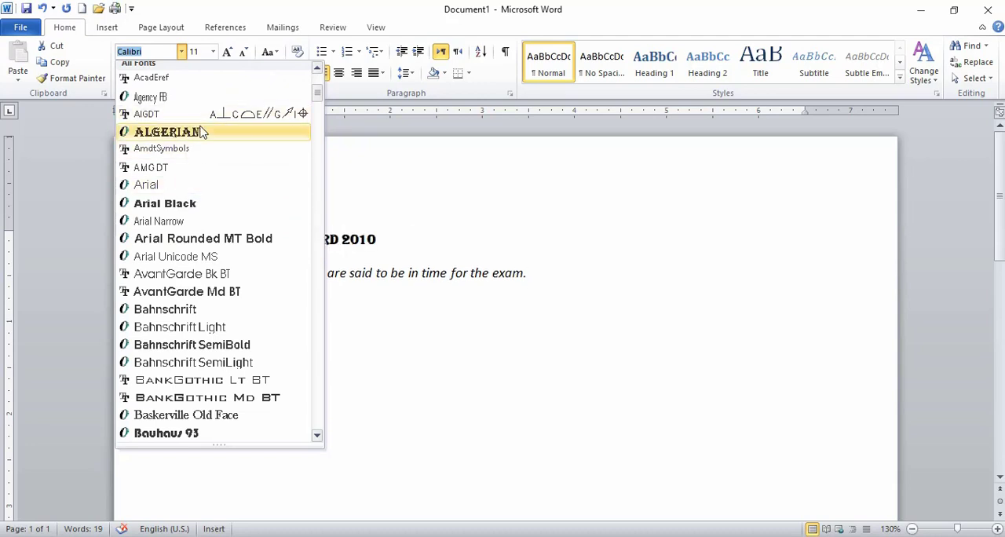
left_click(199, 132)
left_click(213, 52)
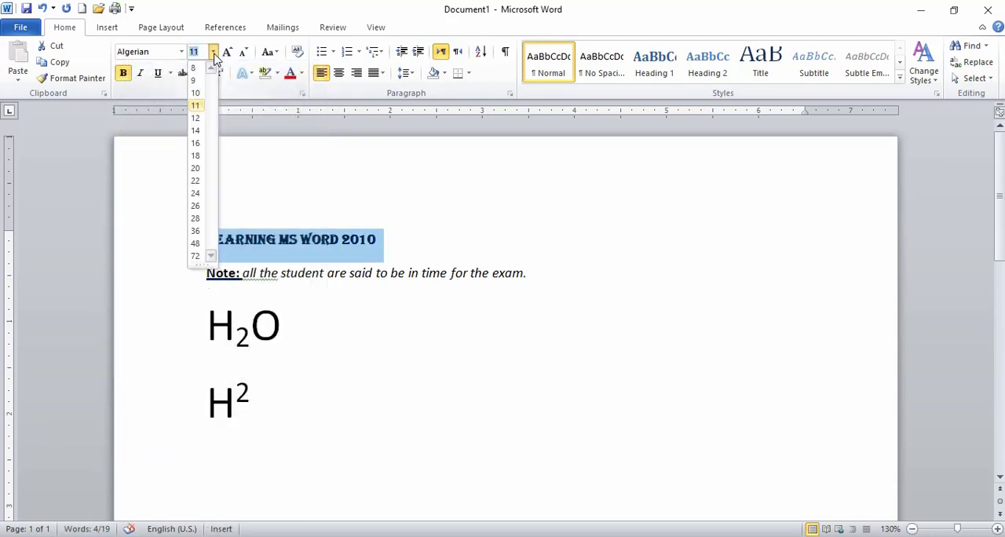
left_click(197, 194)
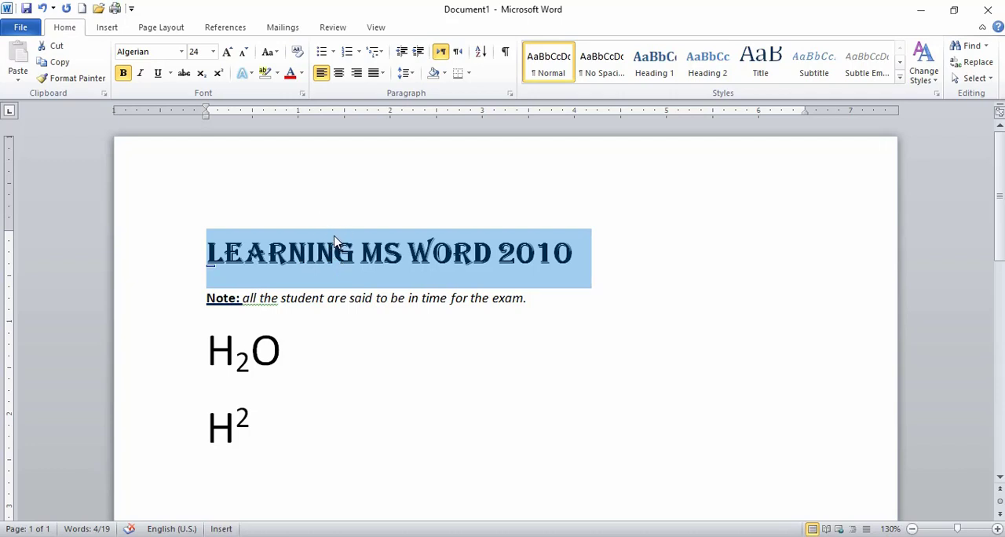
Apply a blue gradient text effect to the title "Learning MS Word 2010".
left_click(251, 73)
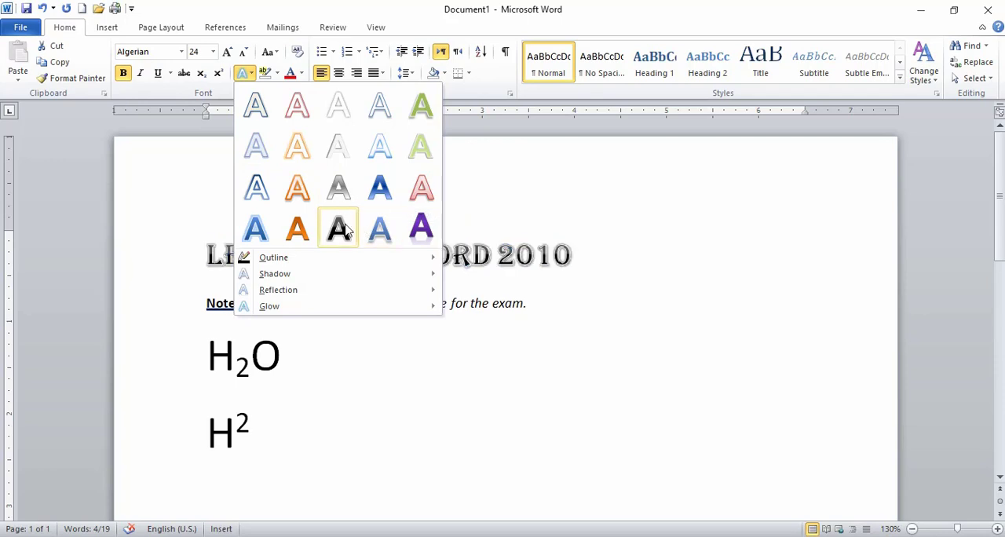
left_click(379, 184)
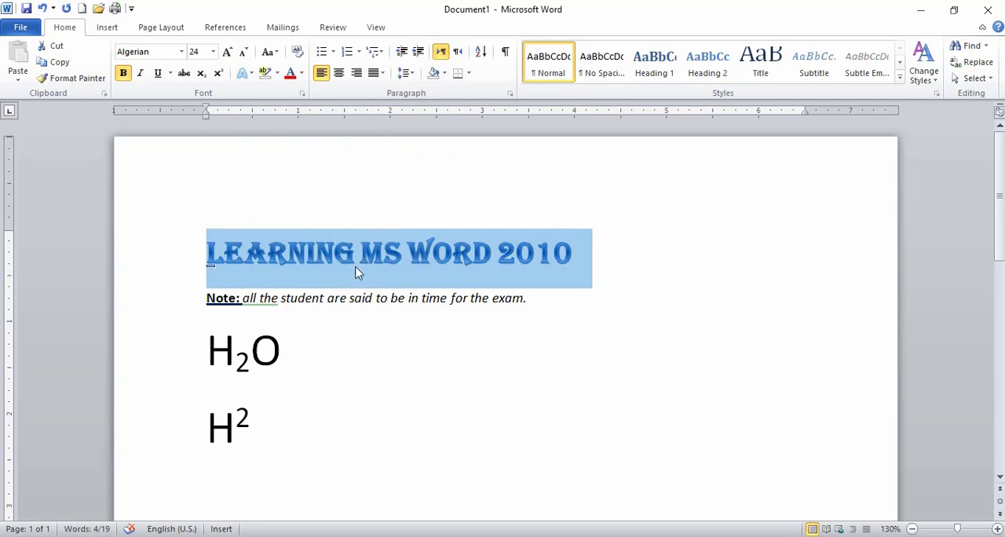
left_click(384, 253)
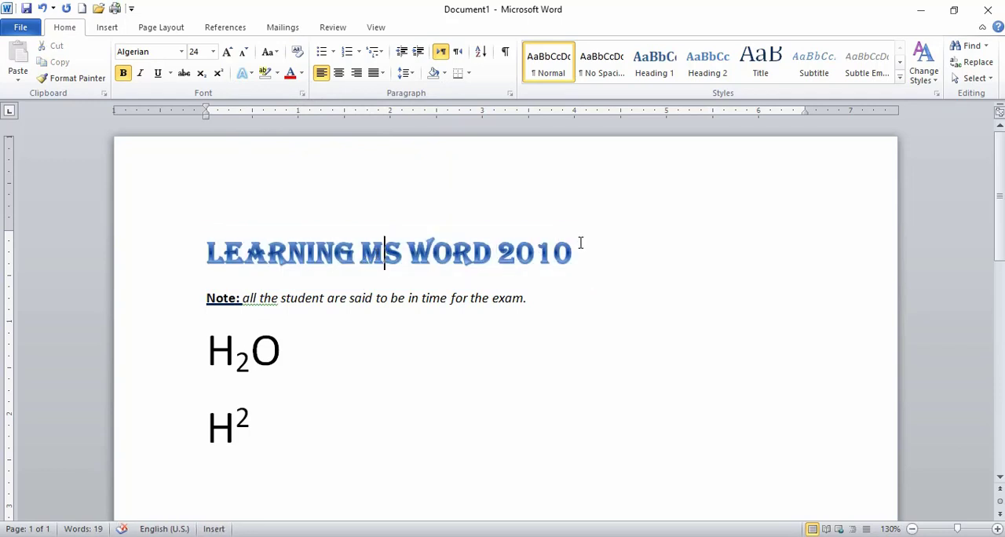
Give the title "Learning MS Word 2010" a dark red text outline from the standard colors.
left_click_drag(574, 254, 291, 237)
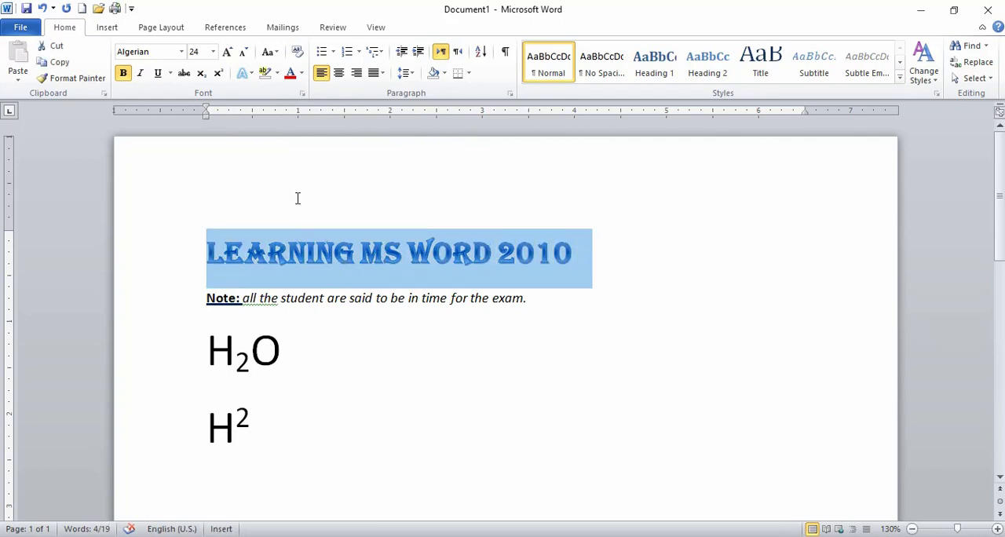
left_click(245, 73)
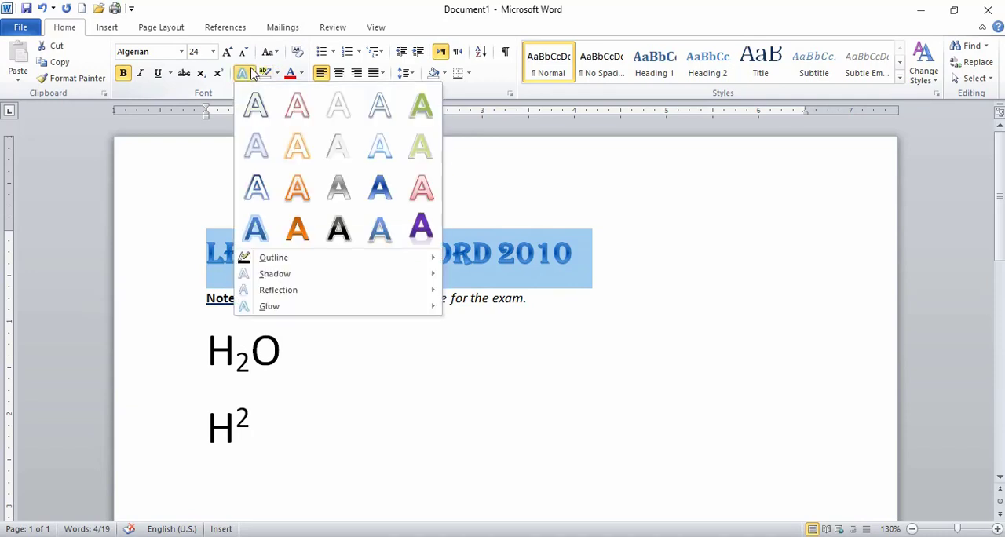
mouse_move(272, 260)
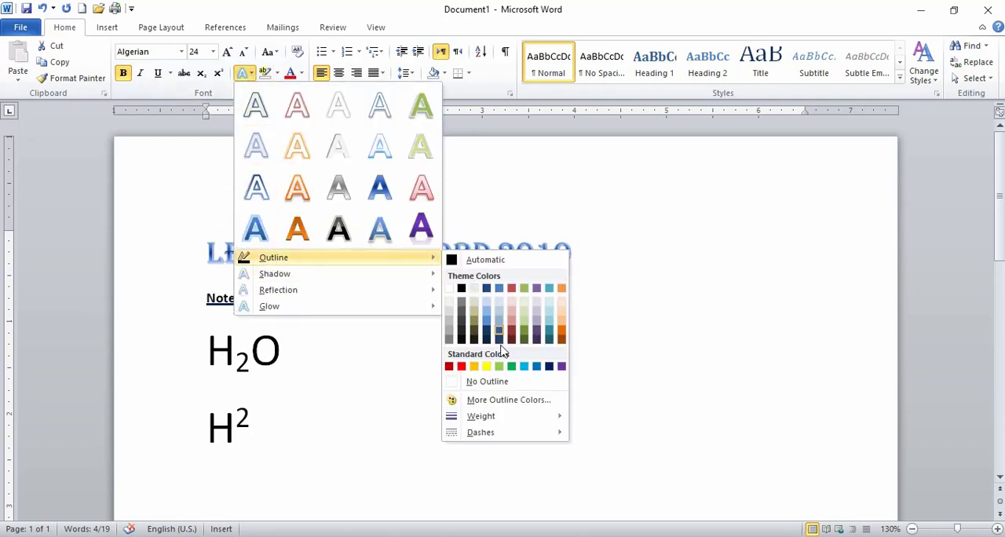
left_click(450, 367)
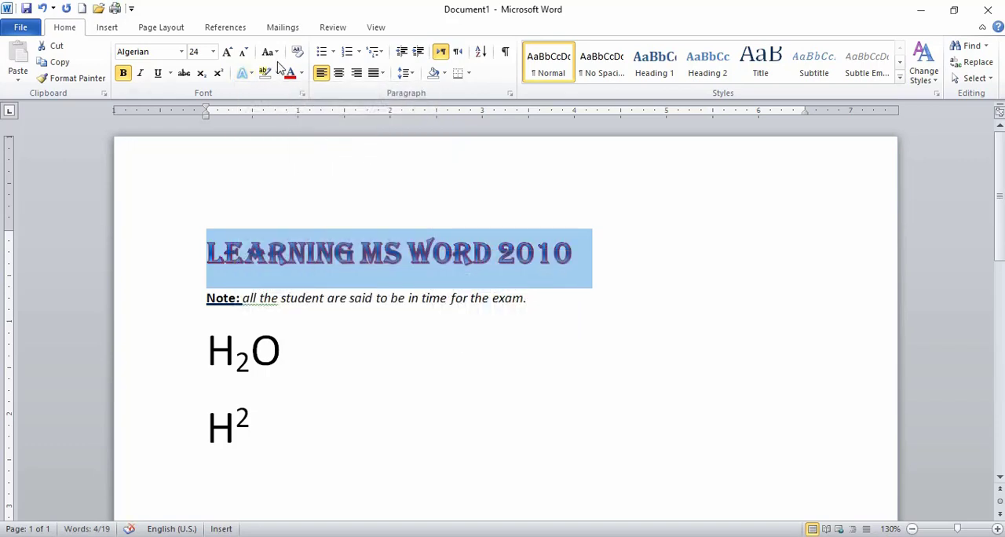
Add the centered outer shadow to the title "Learning MS Word 2010".
left_click(246, 73)
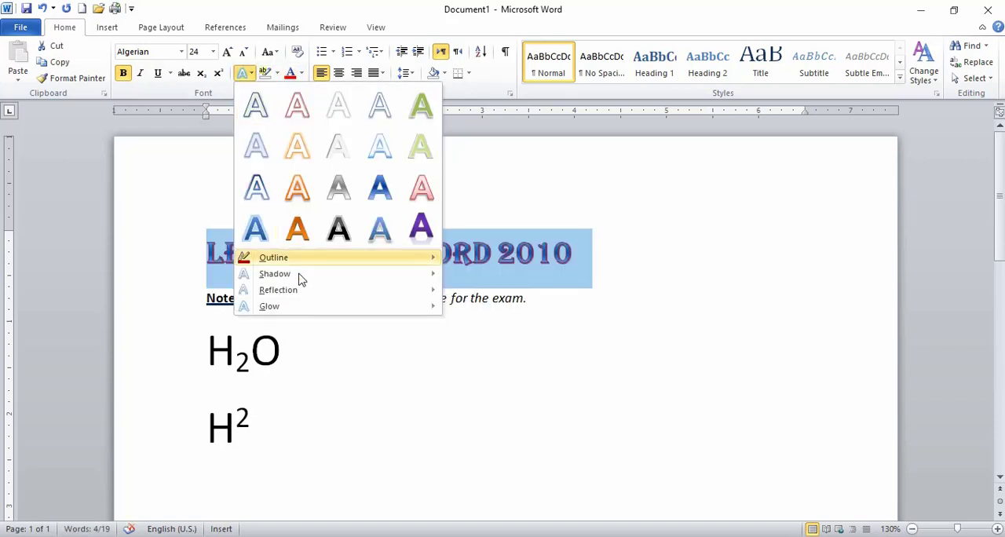
mouse_move(301, 279)
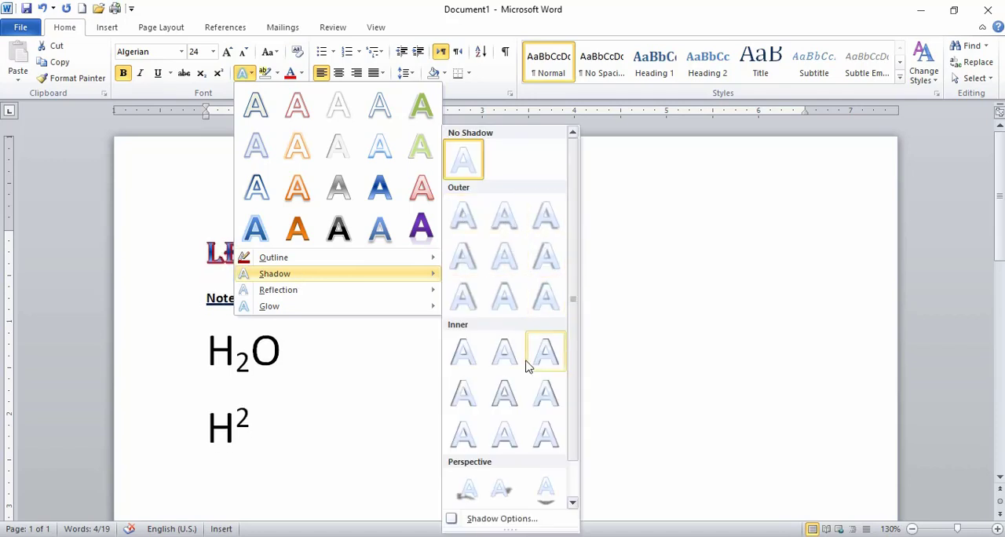
left_click(504, 253)
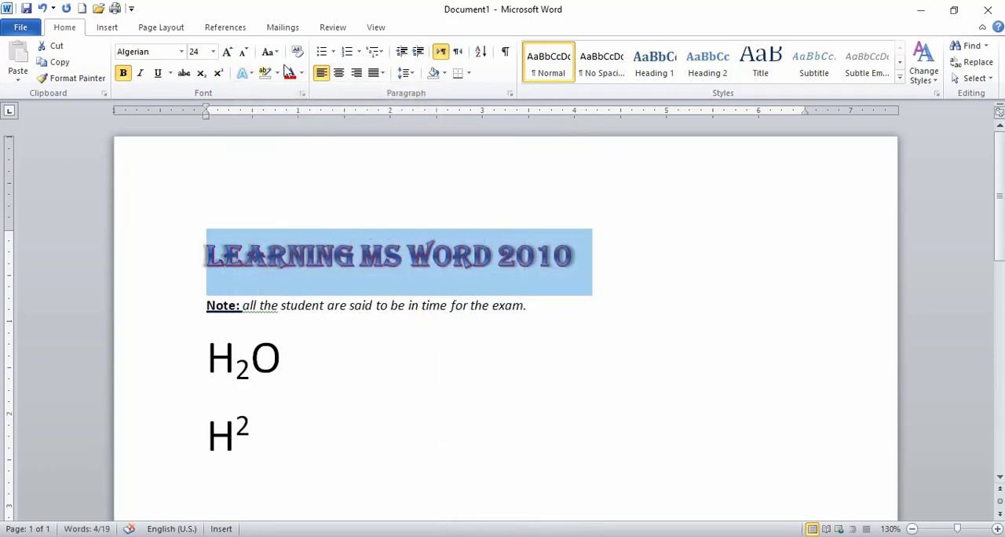
Add a reflection to the title "Learning MS Word 2010", using the middle variation of the first row.
left_click(278, 73)
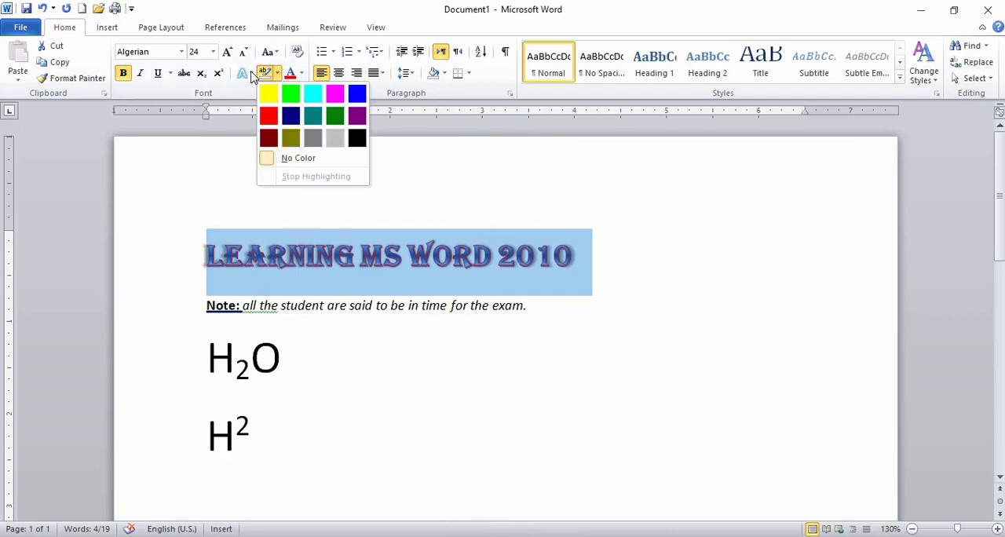
left_click(248, 73)
mouse_move(315, 293)
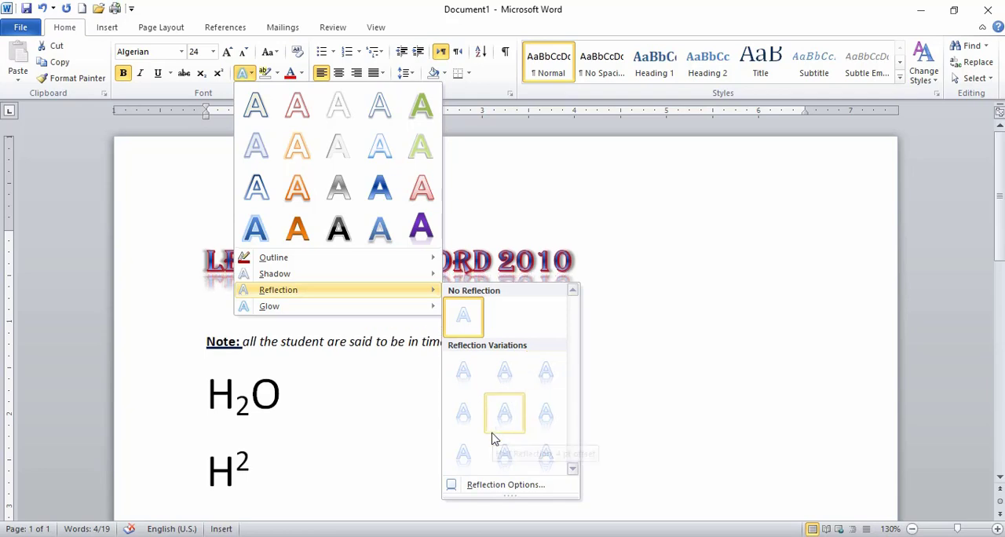
left_click(491, 379)
left_click(518, 294)
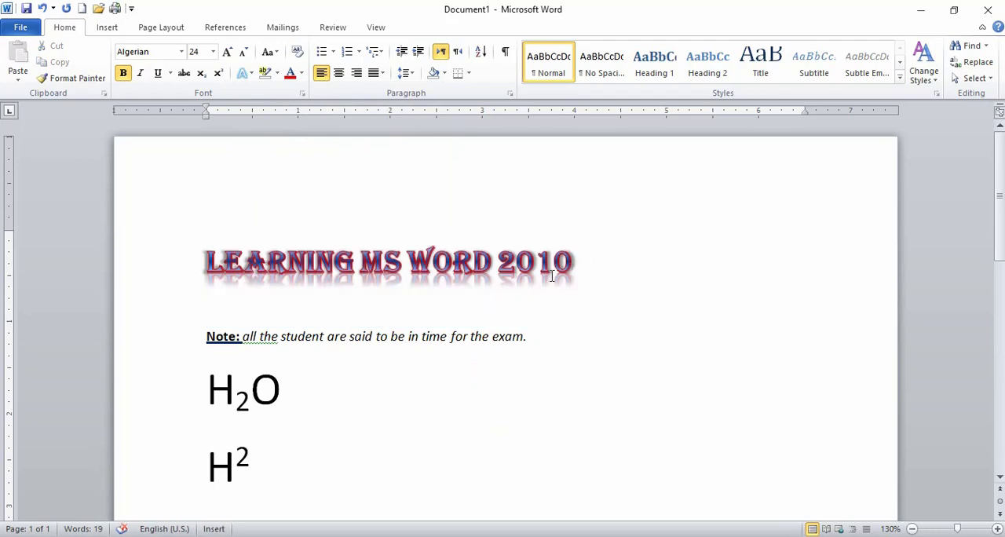
Apply the light blue glow from the second row of variations to the title, and minimize the document window.
left_click_drag(577, 270, 261, 269)
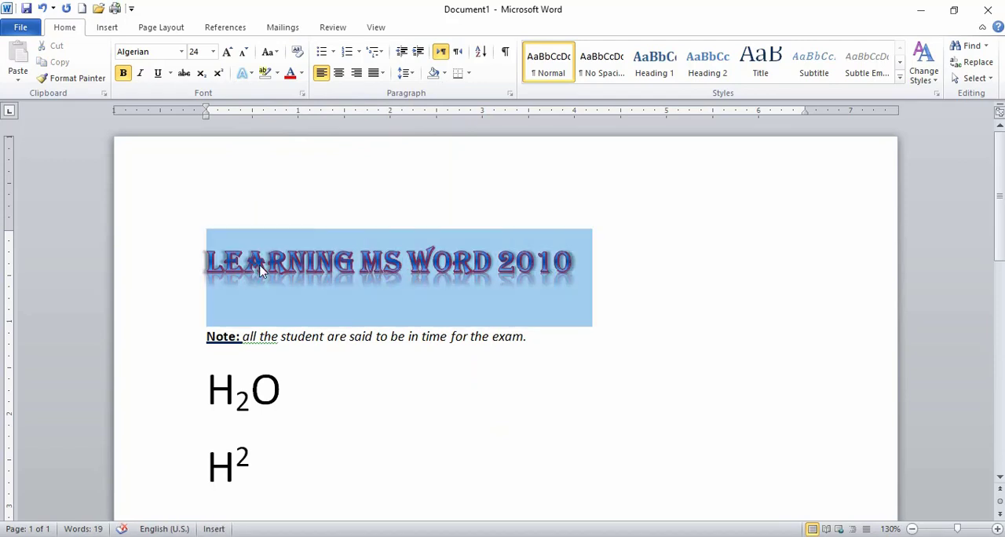
left_click(246, 73)
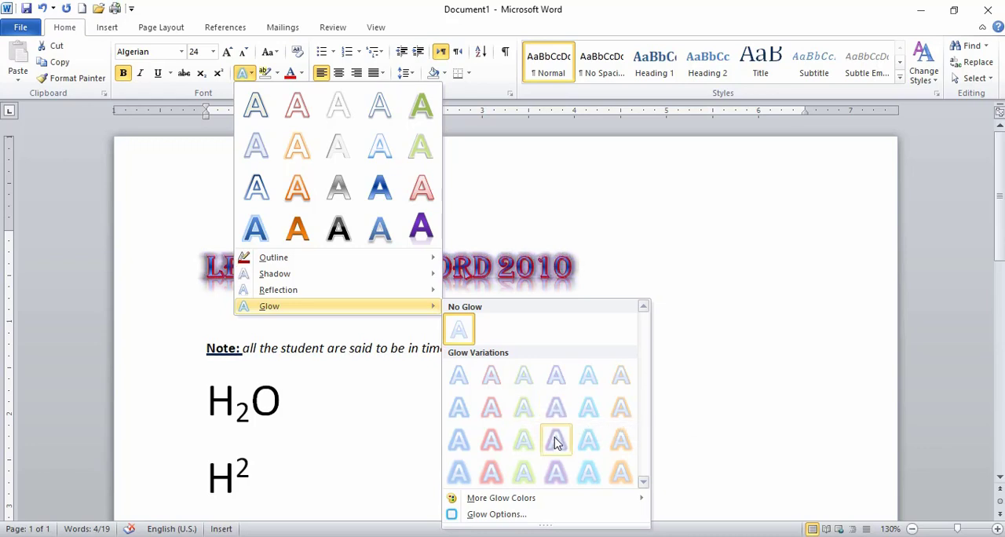
left_click(581, 405)
left_click(566, 253)
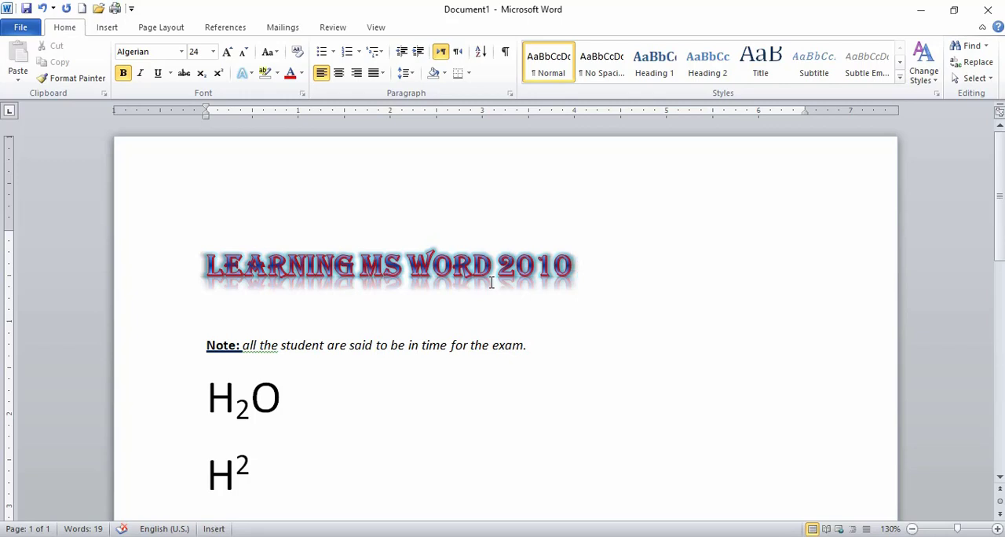
left_click(920, 10)
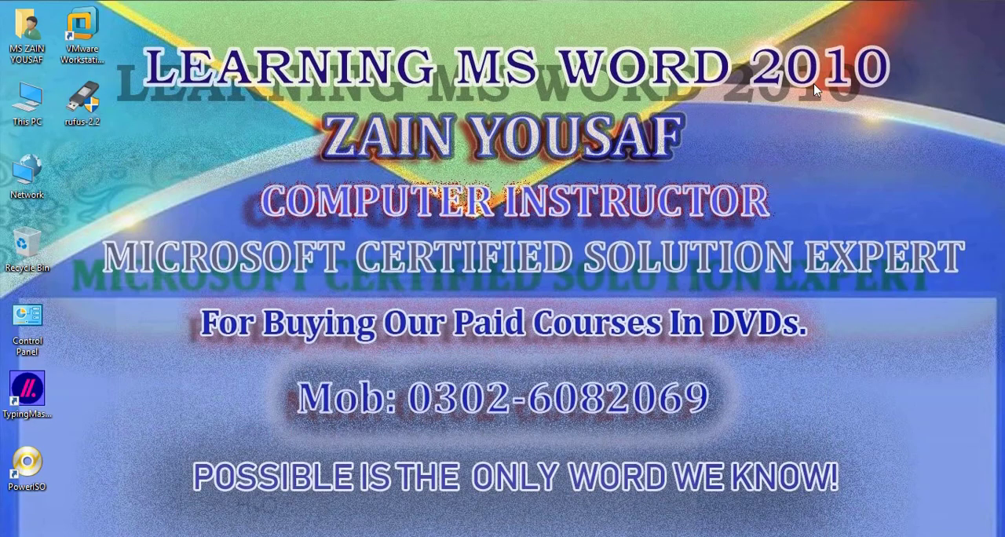